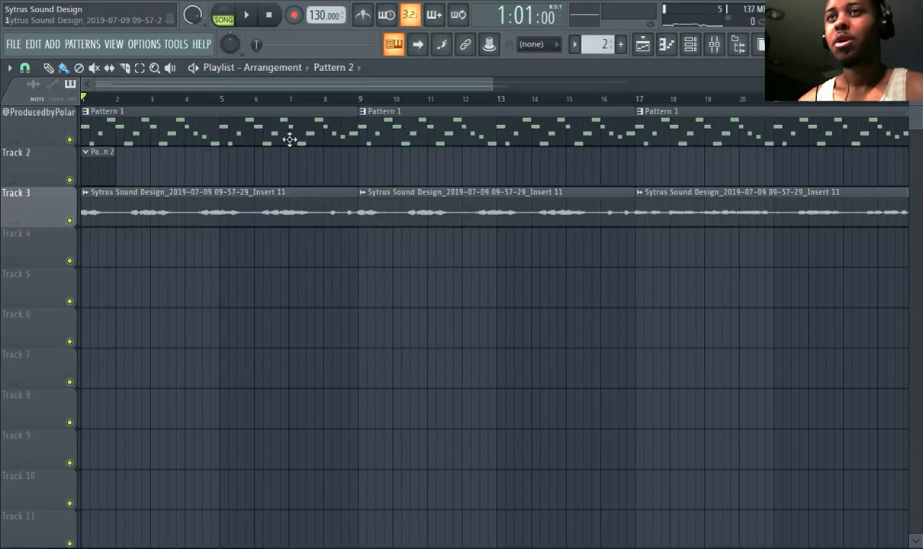
- Play the song with Track 3 muted, stop back at the start, then unmute Track 3
{"action": "left_click", "coordinate": [247, 19]}
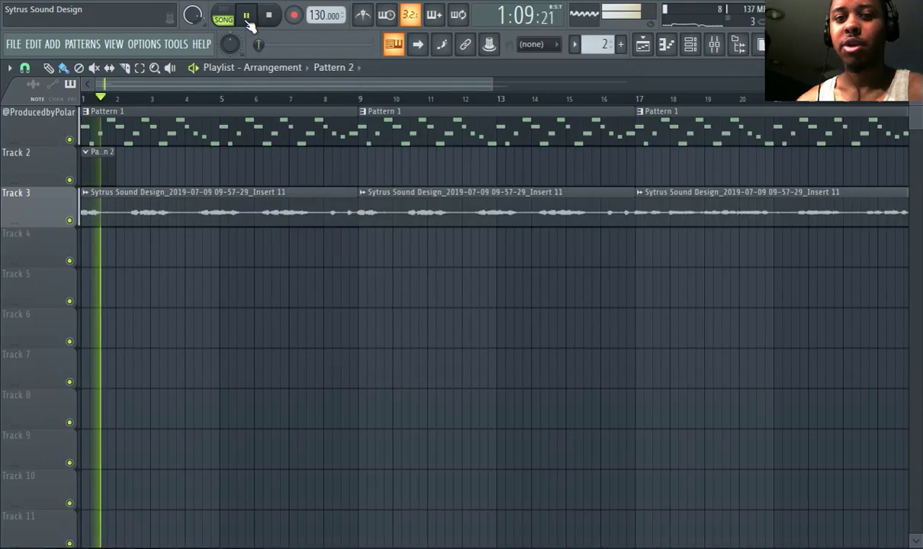
{"action": "left_click", "coordinate": [69, 221]}
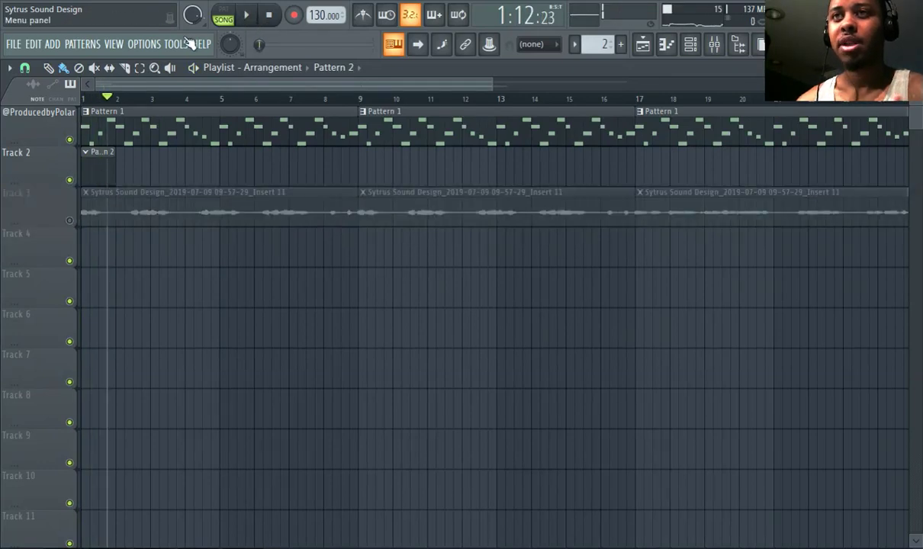
{"action": "left_click", "coordinate": [246, 15]}
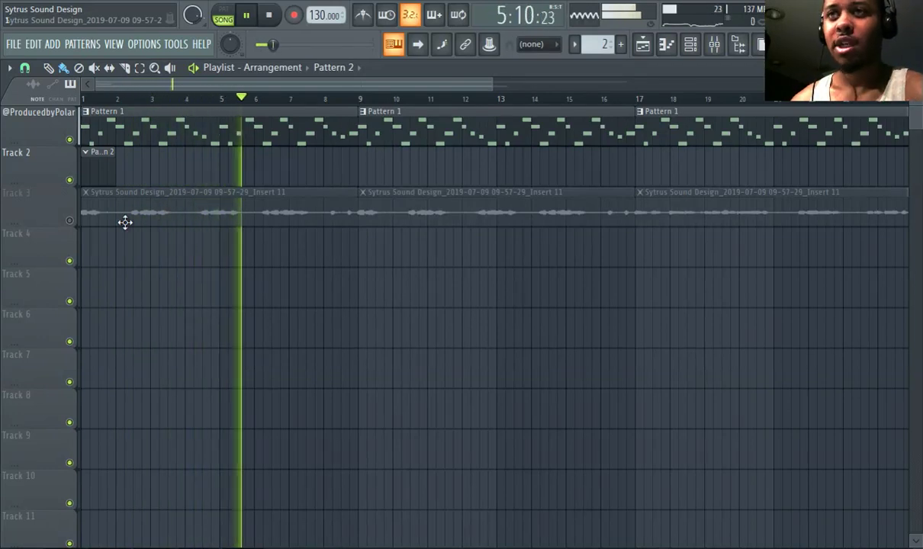
{"action": "left_click", "coordinate": [252, 16]}
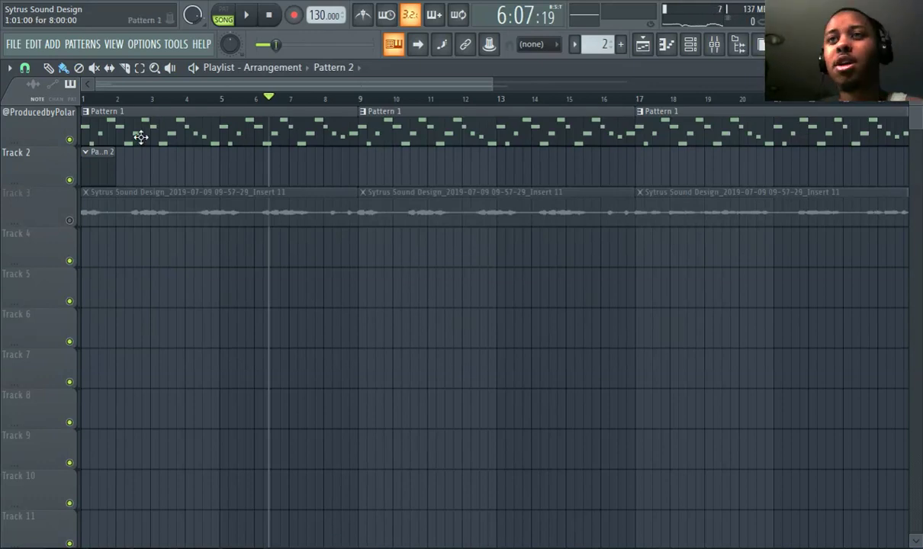
{"action": "key", "text": "space"}
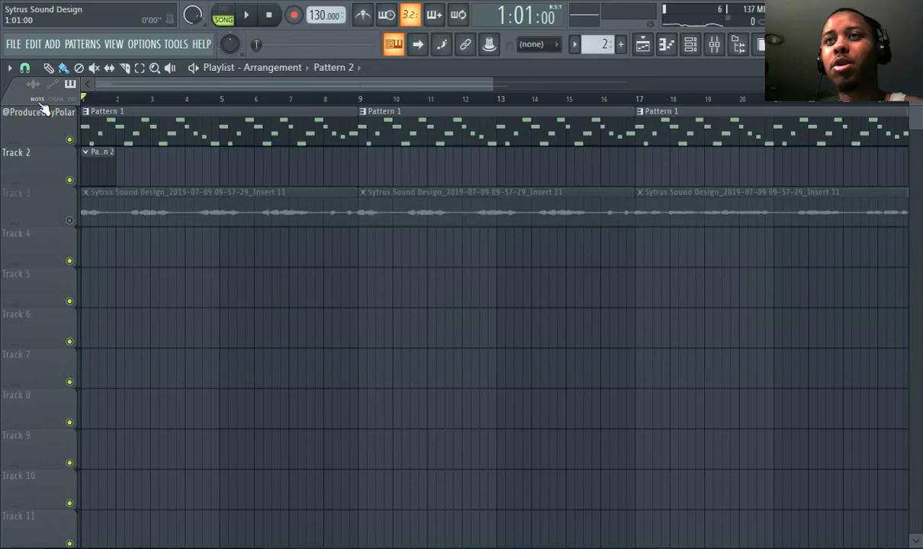
{"action": "left_click", "coordinate": [70, 221]}
- Move the Pattern 2 clip from Track 2 down to Track 4 and bring up the Channel rack
{"action": "left_click_drag", "start_coordinate": [86, 191], "coordinate": [54, 266]}
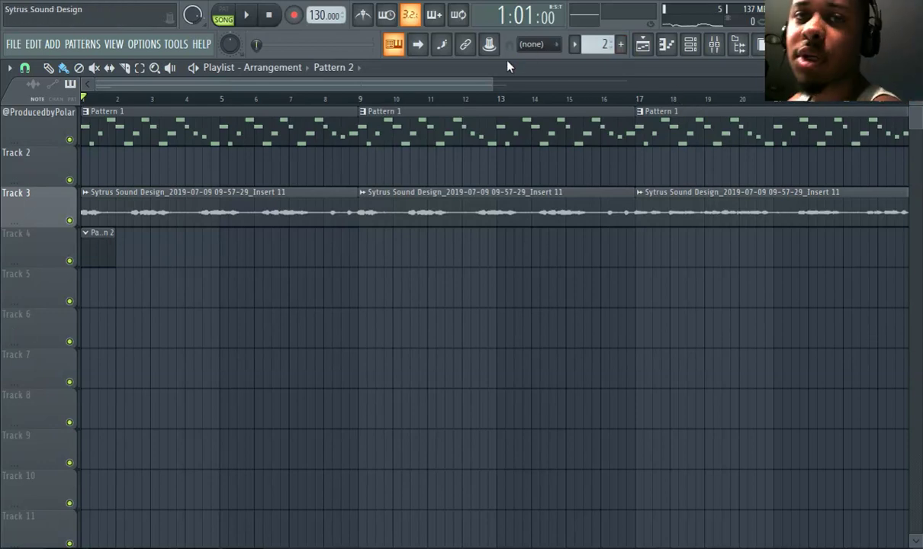
{"action": "left_click", "coordinate": [691, 46]}
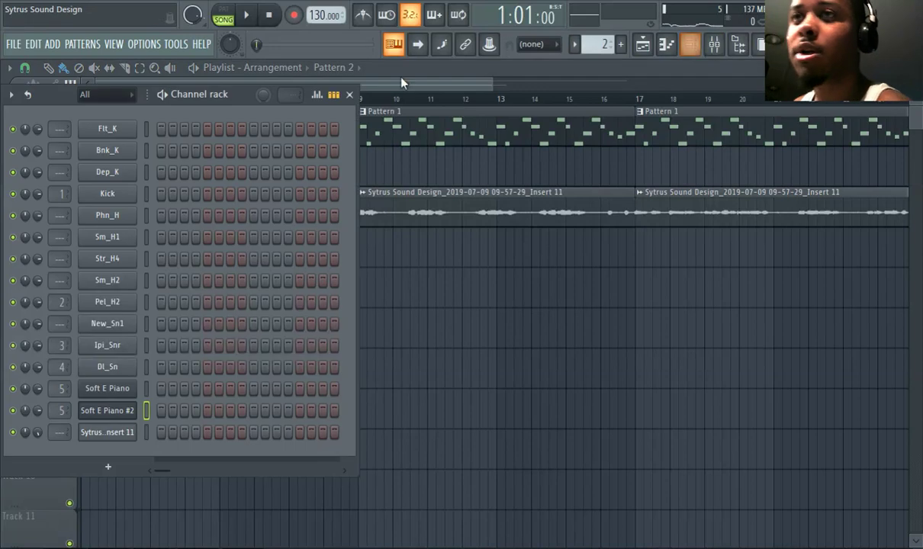
- Center the Channel rack and widen it to show more steps while the song plays
{"action": "left_click_drag", "start_coordinate": [222, 94], "coordinate": [560, 133]}
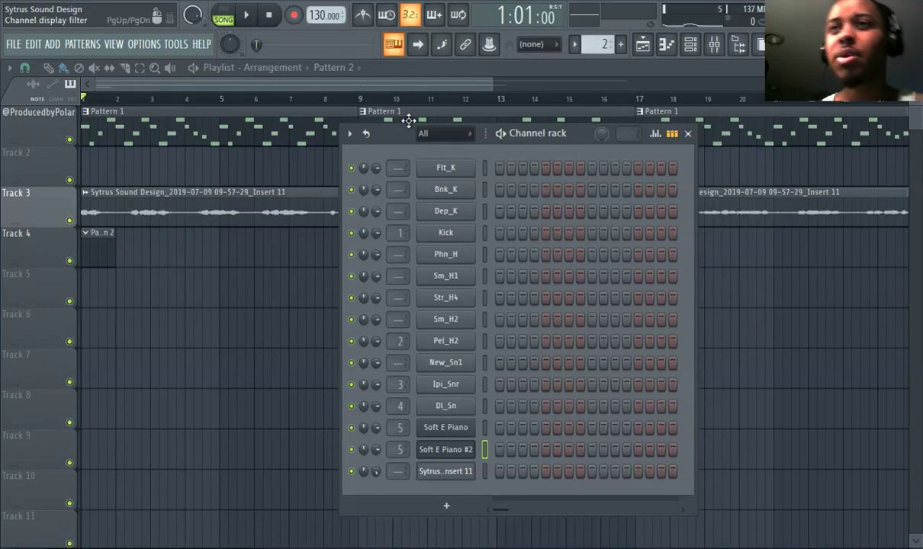
{"action": "left_click", "coordinate": [247, 18]}
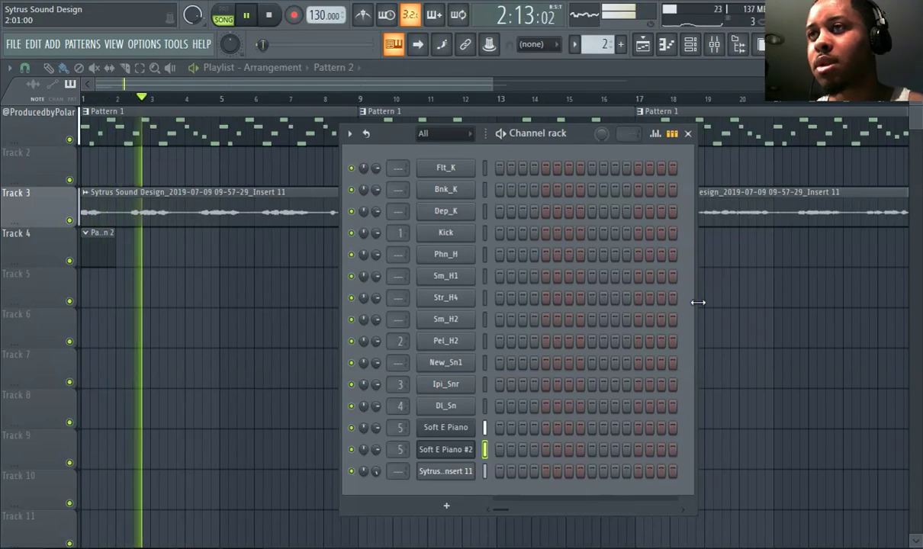
{"action": "left_click_drag", "start_coordinate": [694, 304], "coordinate": [919, 304]}
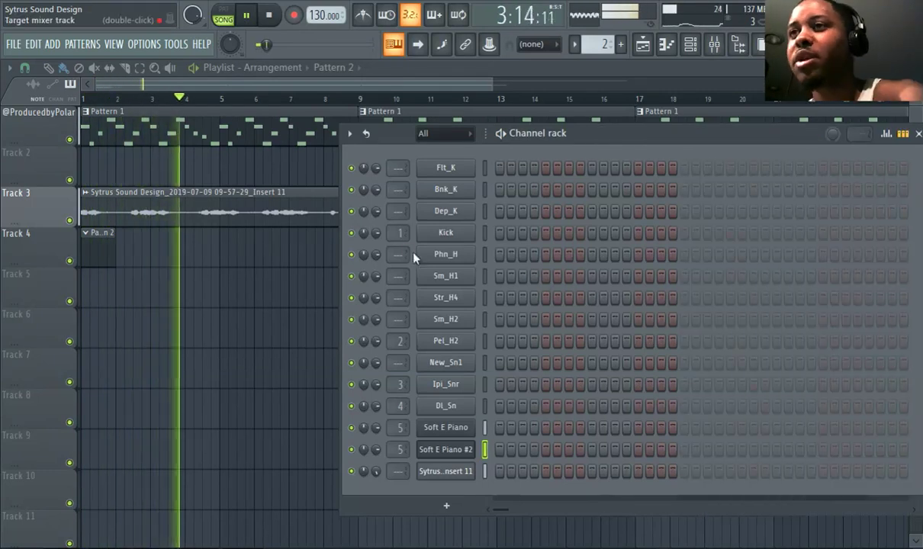
- Open the Phn_H, Sm_H1, Str_H4 and Sm_H2 sampler settings, then stop and return to the Playlist
{"action": "left_click", "coordinate": [460, 258]}
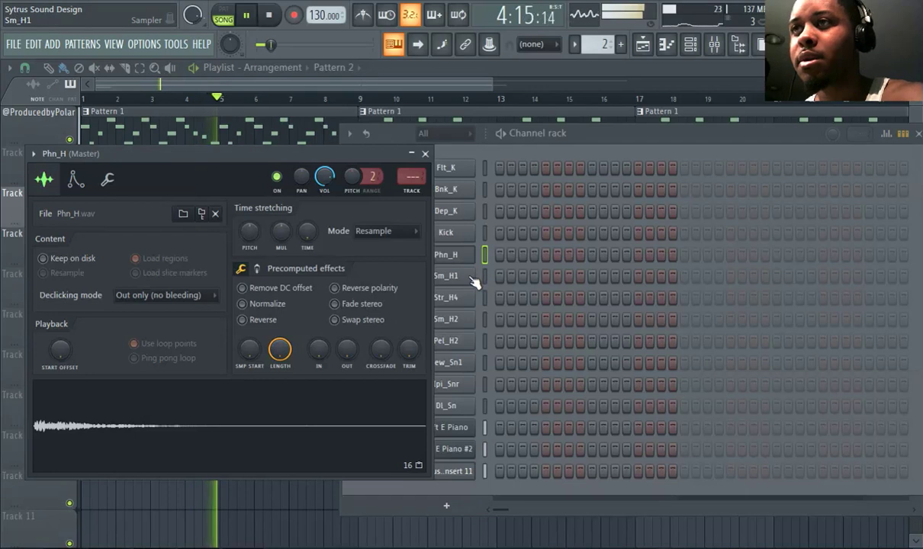
{"action": "left_click", "coordinate": [472, 280]}
{"action": "left_click", "coordinate": [470, 299]}
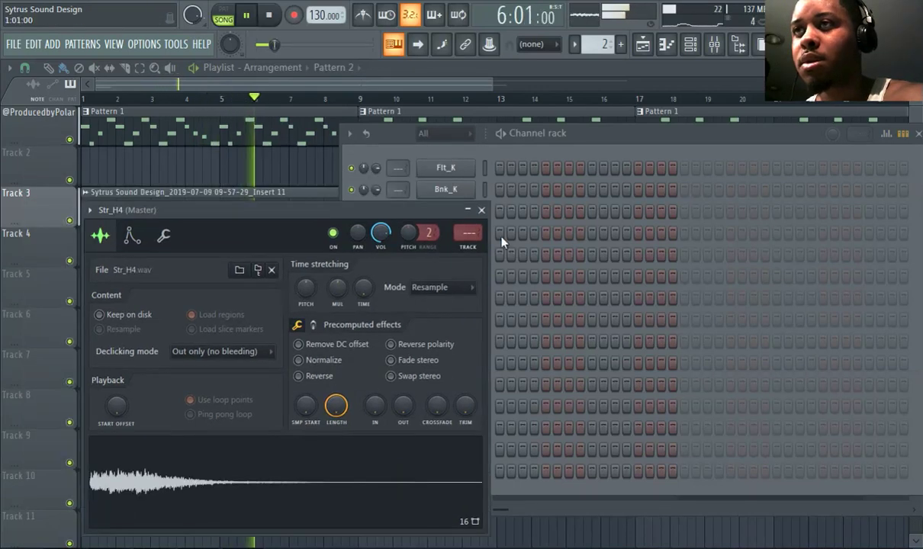
{"action": "left_click", "coordinate": [498, 149]}
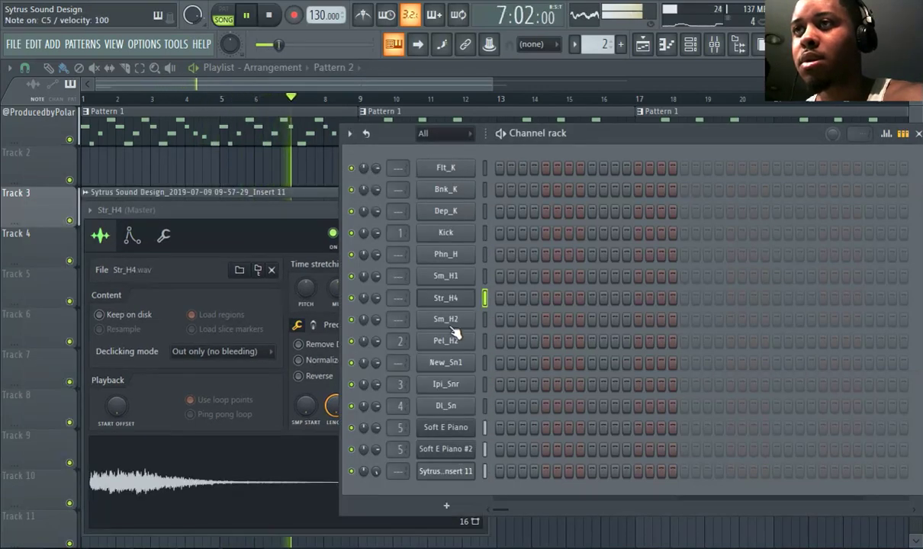
{"action": "left_click", "coordinate": [446, 318]}
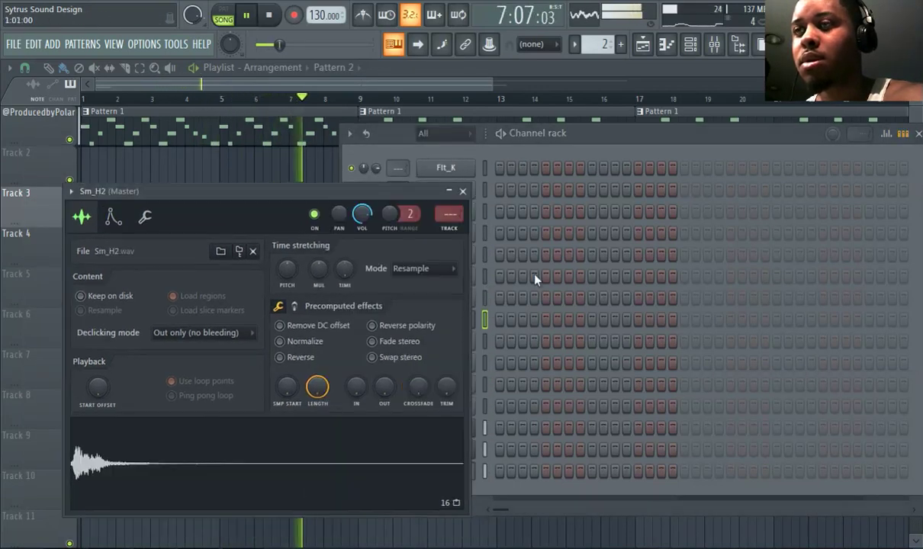
{"action": "left_click", "coordinate": [501, 144]}
{"action": "left_click", "coordinate": [447, 276]}
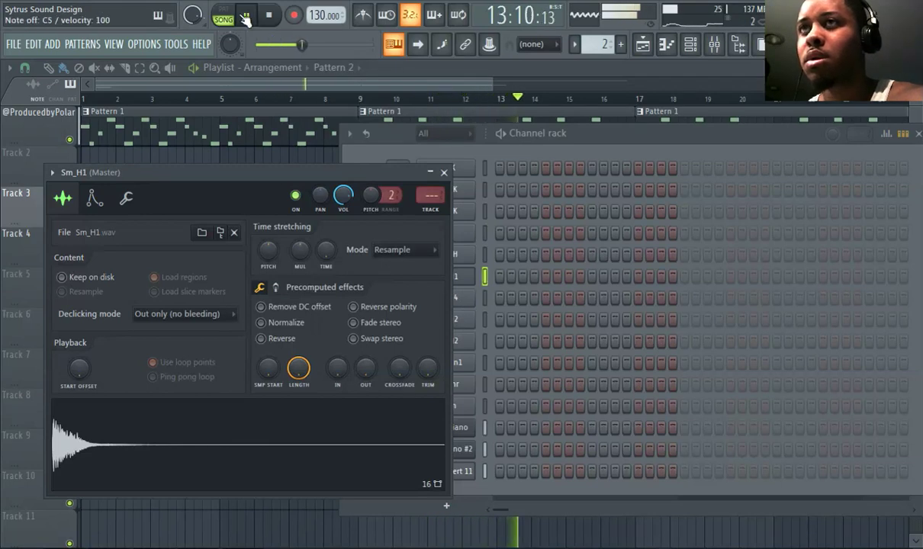
{"action": "key", "text": "space"}
{"action": "left_click", "coordinate": [249, 68]}
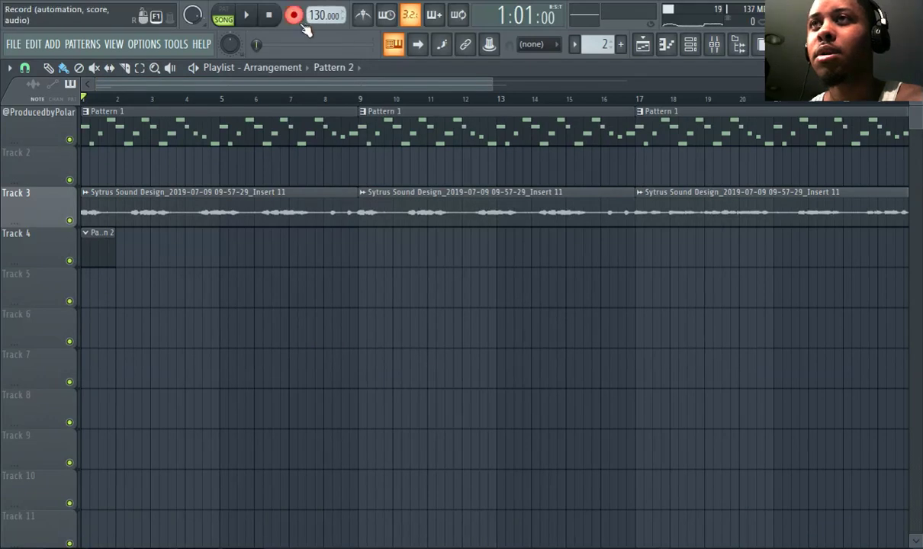
- Record a Sm_H1 hi-hat part into Pattern 2 through bar 9 and open it in the piano roll
{"action": "key", "text": "space"}
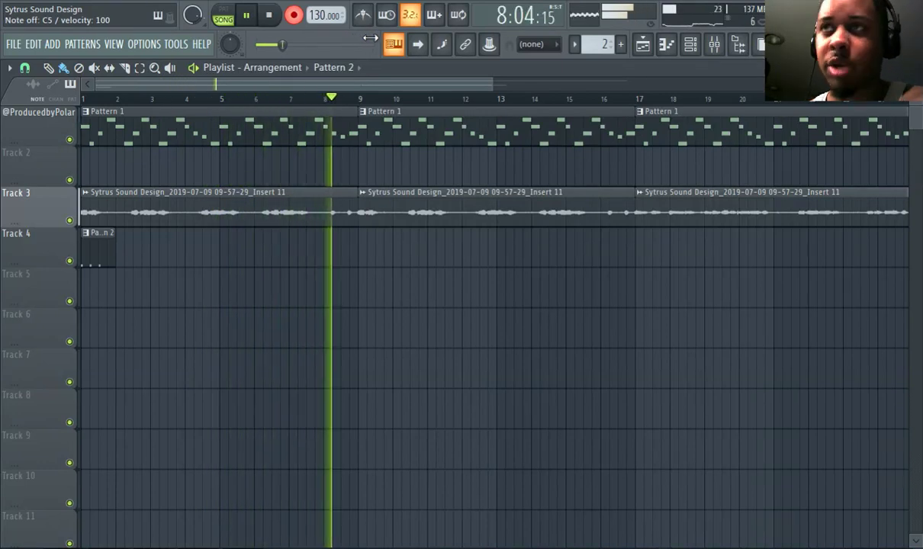
{"action": "left_click", "coordinate": [295, 15]}
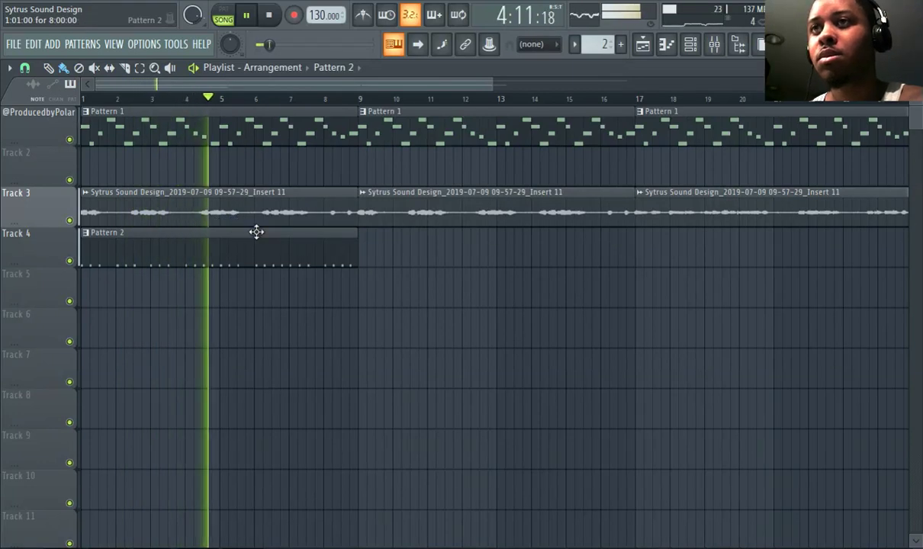
{"action": "double_click", "coordinate": [217, 246]}
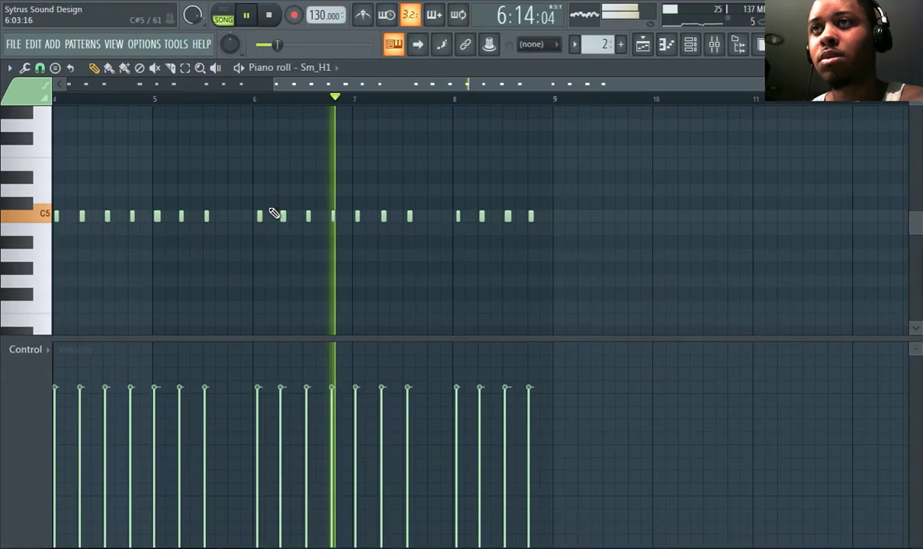
- Set the piano roll snap to 1/2 beat and delete all the recorded Sm_H1 notes
{"action": "left_click_drag", "start_coordinate": [488, 86], "coordinate": [258, 147]}
{"action": "left_click", "coordinate": [538, 44]}
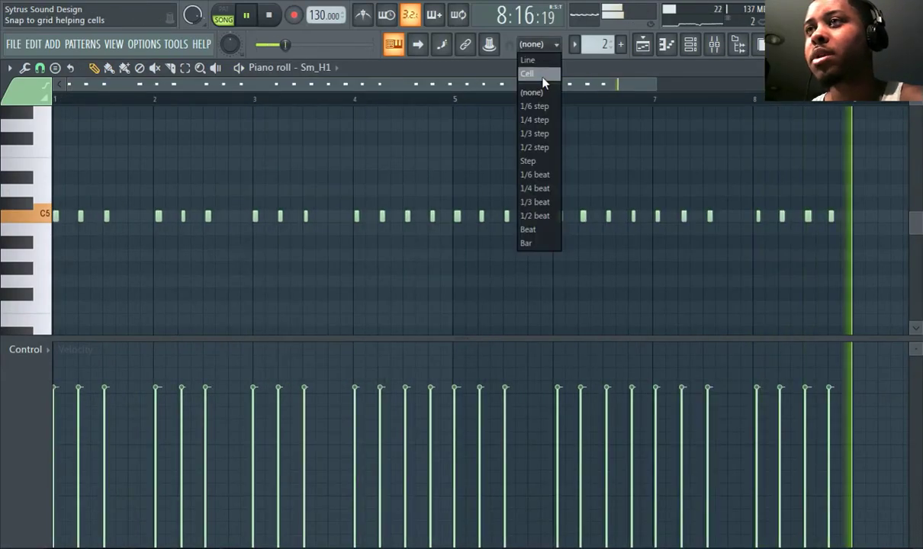
{"action": "left_click", "coordinate": [537, 216]}
{"action": "key", "text": "ctrl+a"}
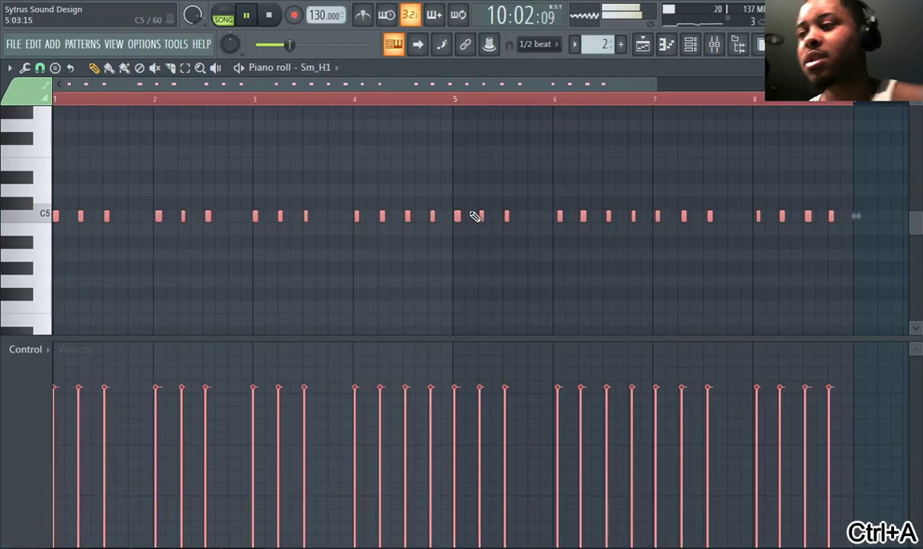
{"action": "key", "text": "Delete"}
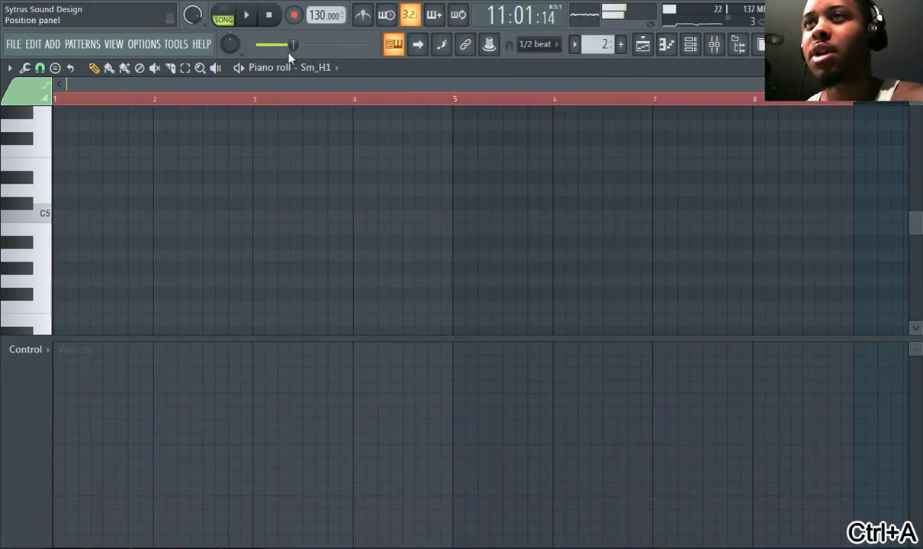
- Stop playback, return to the Playlist and arm recording
{"action": "key", "text": "space"}
{"action": "left_click", "coordinate": [643, 45]}
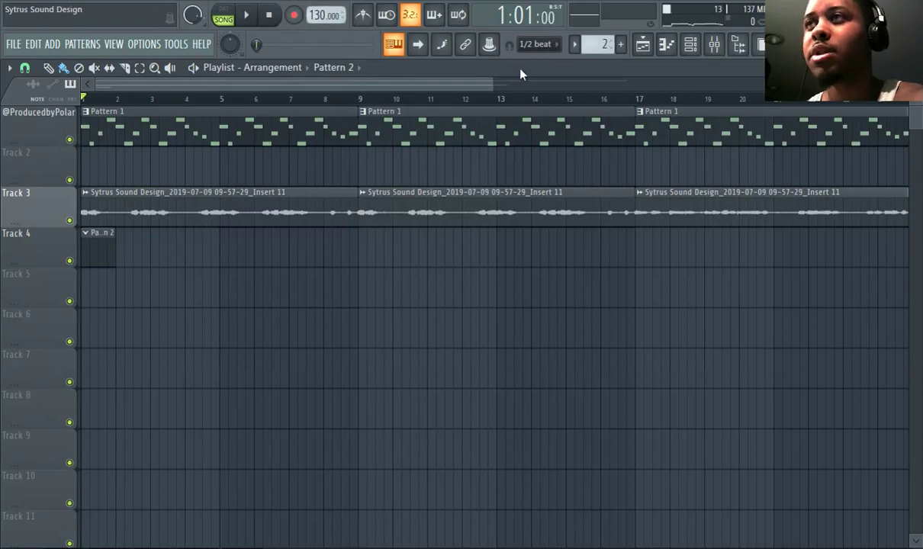
{"action": "left_click", "coordinate": [294, 15]}
- Re-record the Sm_H1 hi-hat part across bars 1–9, then return the playhead to bar 1
{"action": "left_click", "coordinate": [247, 16]}
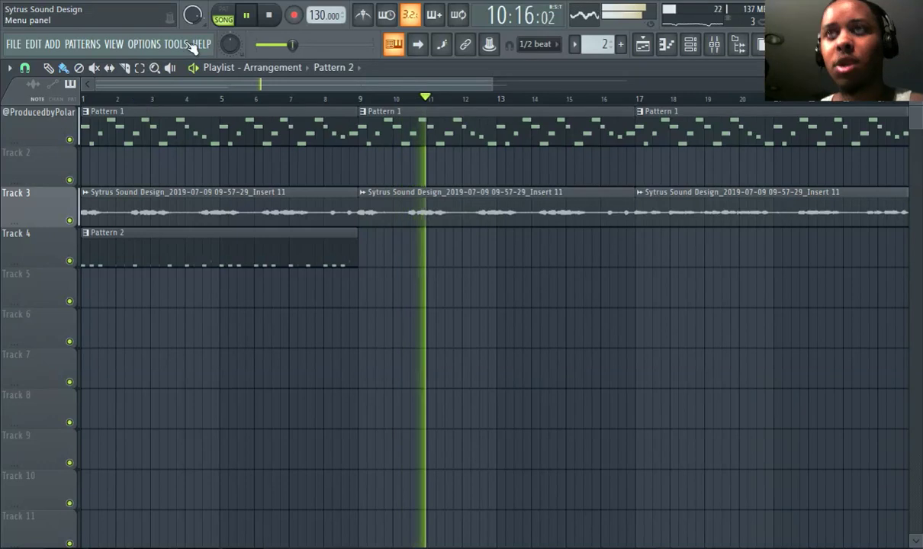
{"action": "left_click", "coordinate": [269, 15]}
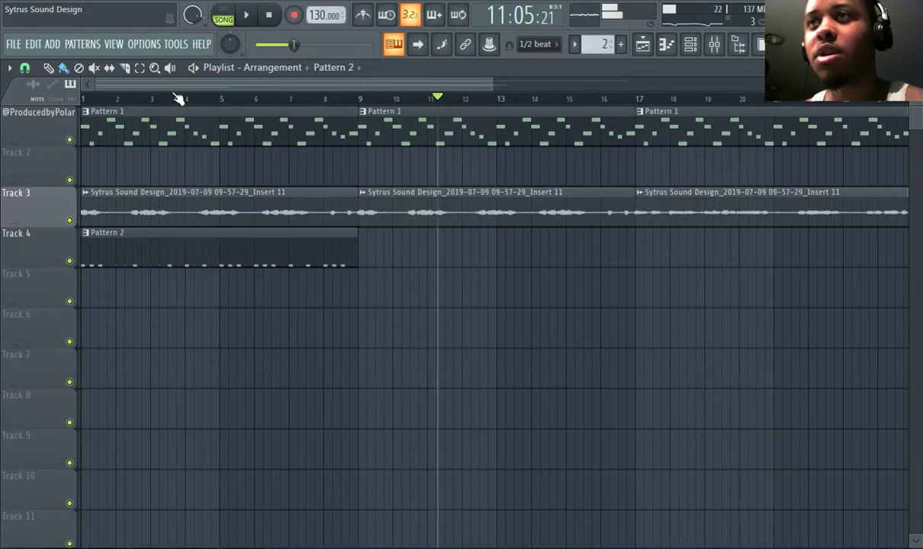
{"action": "left_click", "coordinate": [82, 98]}
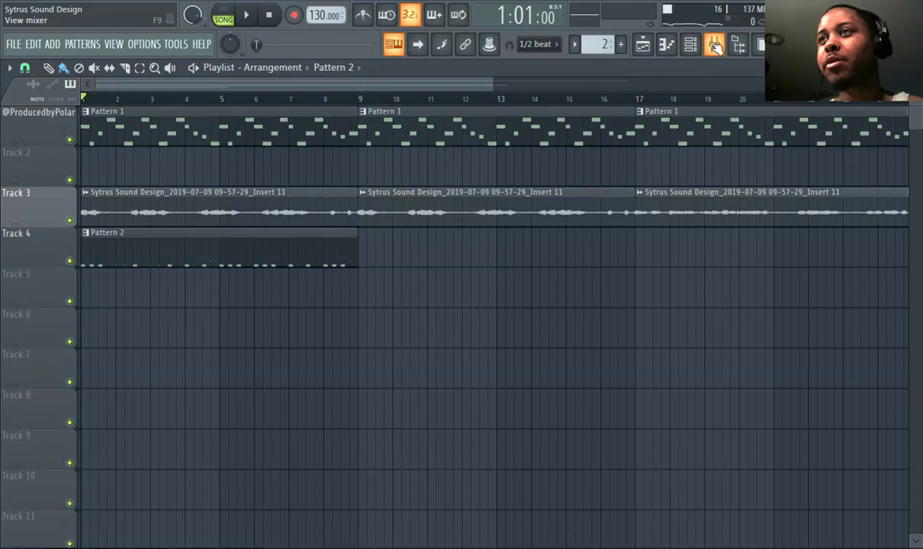
- Audition the Str_H4 sampler during playback, then stop at 1:01:00 and return to the Playlist
{"action": "left_click", "coordinate": [691, 45]}
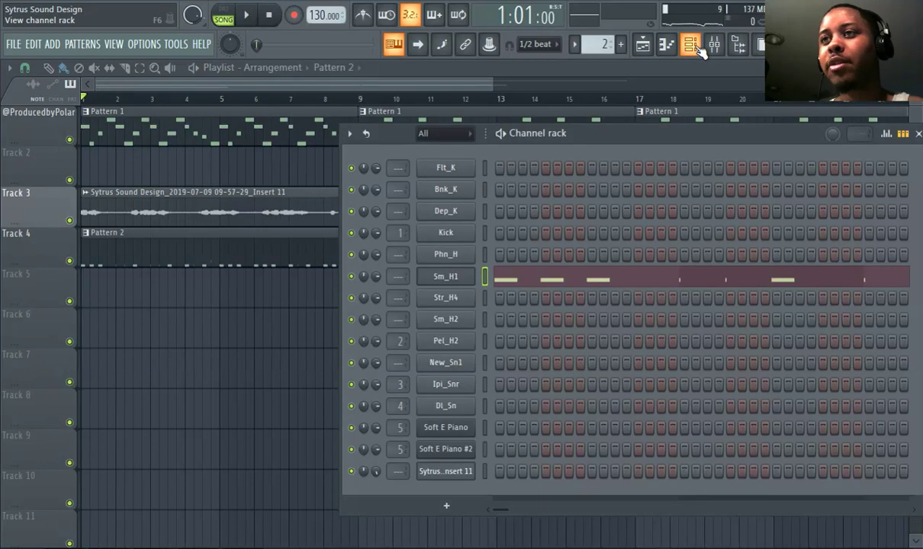
{"action": "left_click", "coordinate": [463, 299]}
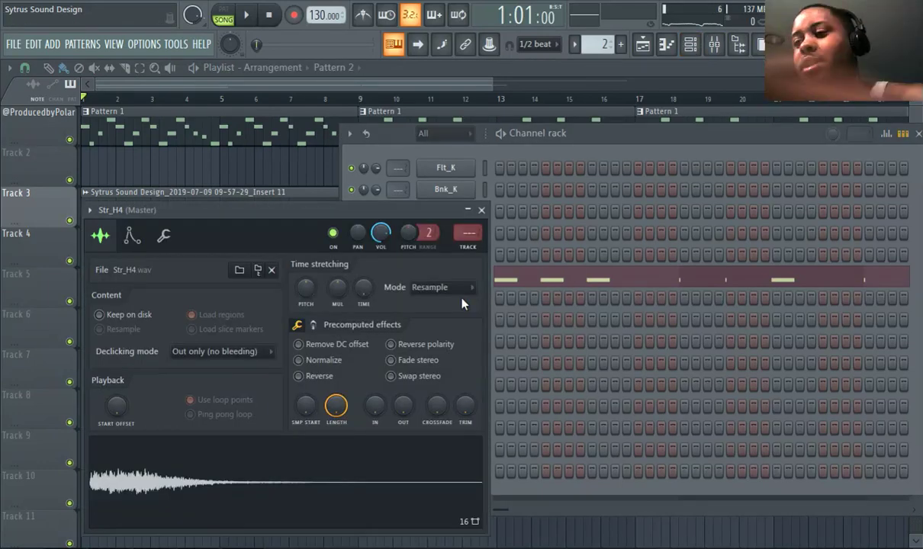
{"action": "key", "text": "space"}
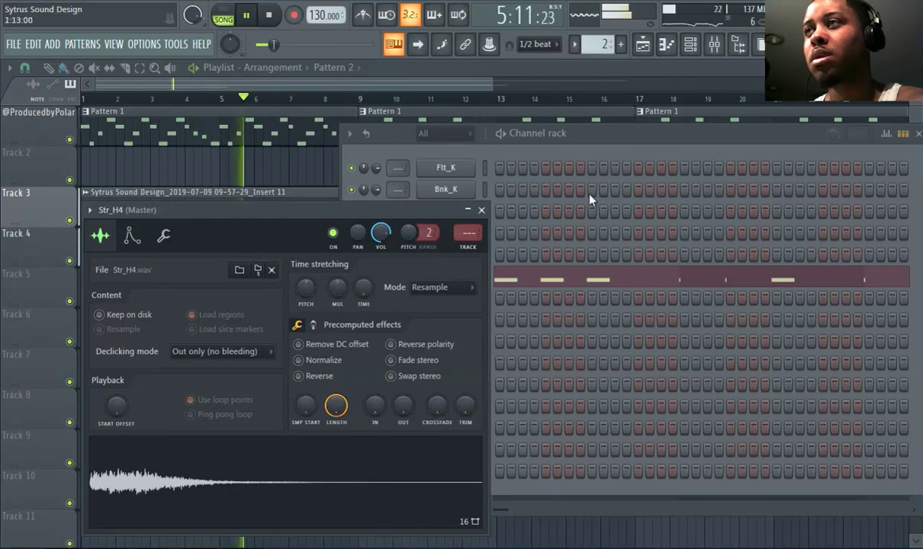
{"action": "left_click", "coordinate": [248, 16]}
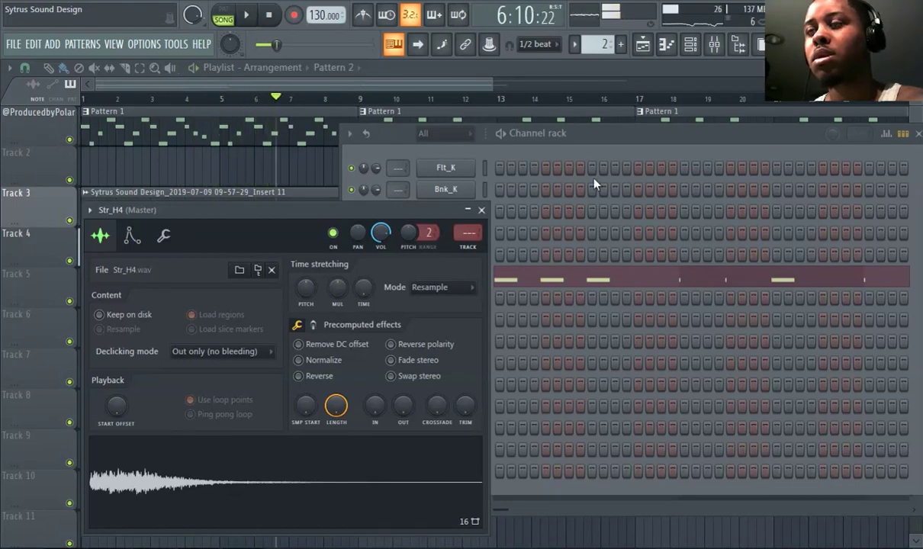
{"action": "left_click", "coordinate": [236, 90]}
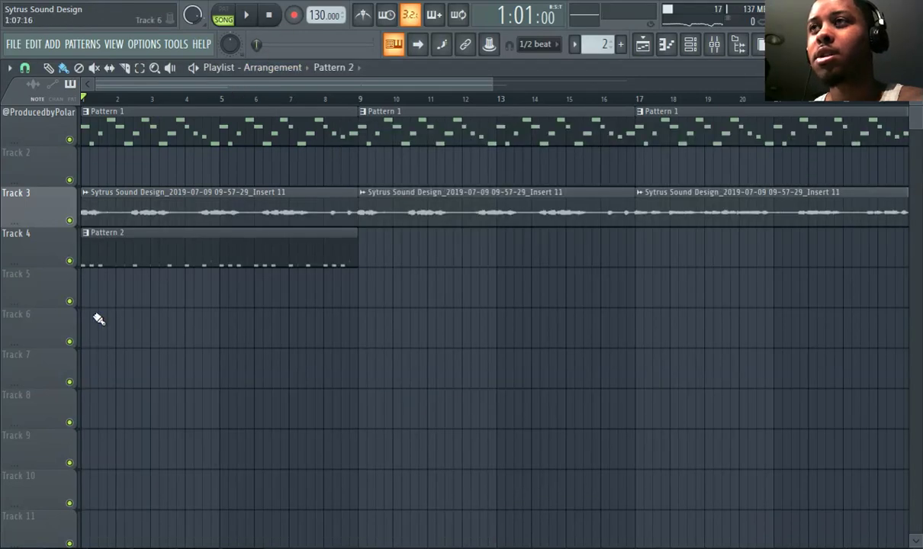
- Place a new Pattern 3 clip at the start of Track 5 and record notes into it
{"action": "left_click", "coordinate": [626, 45]}
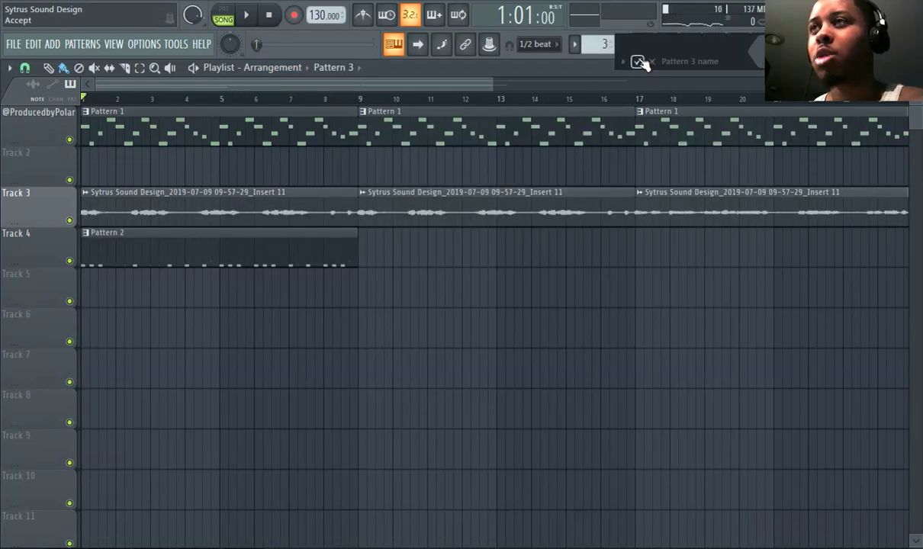
{"action": "left_click", "coordinate": [123, 285]}
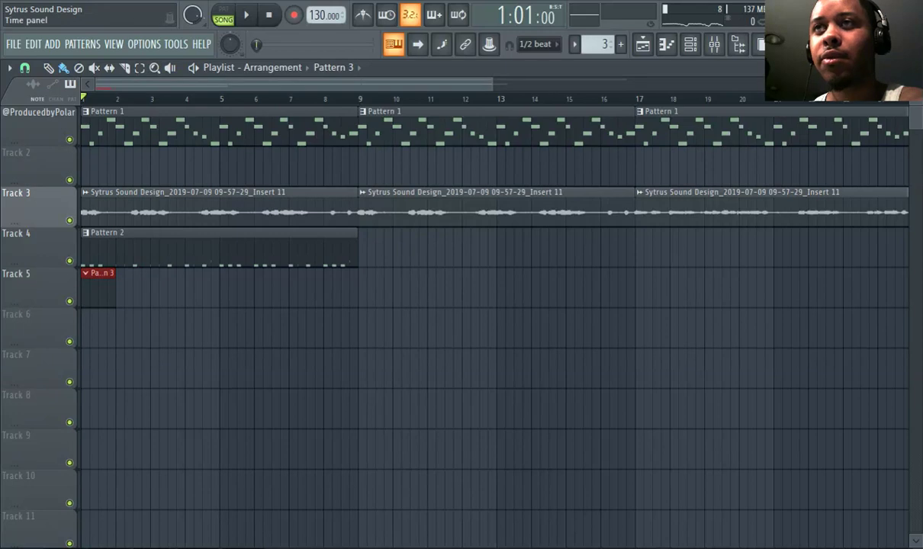
{"action": "left_click", "coordinate": [252, 19]}
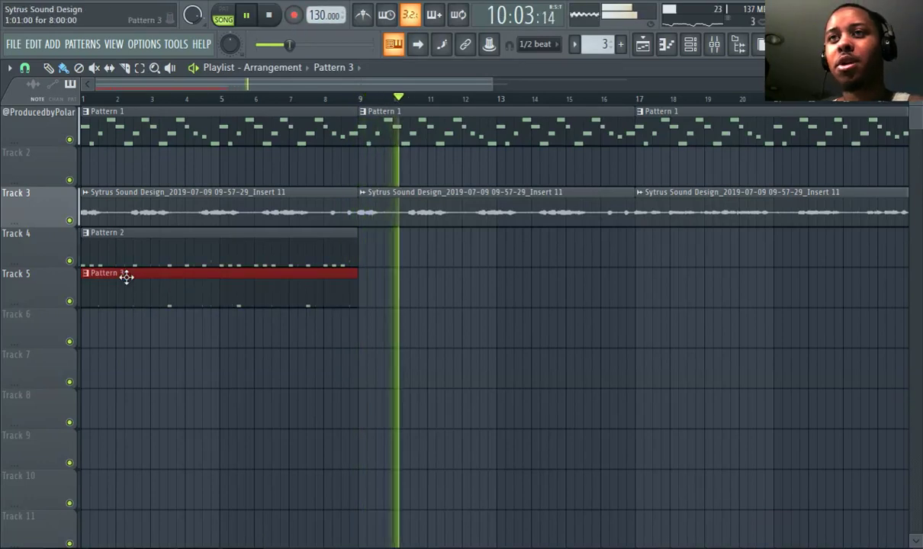
- Nudge all of Pattern 3's recorded Str_H4 notes slightly later in the piano roll
{"action": "double_click", "coordinate": [113, 296]}
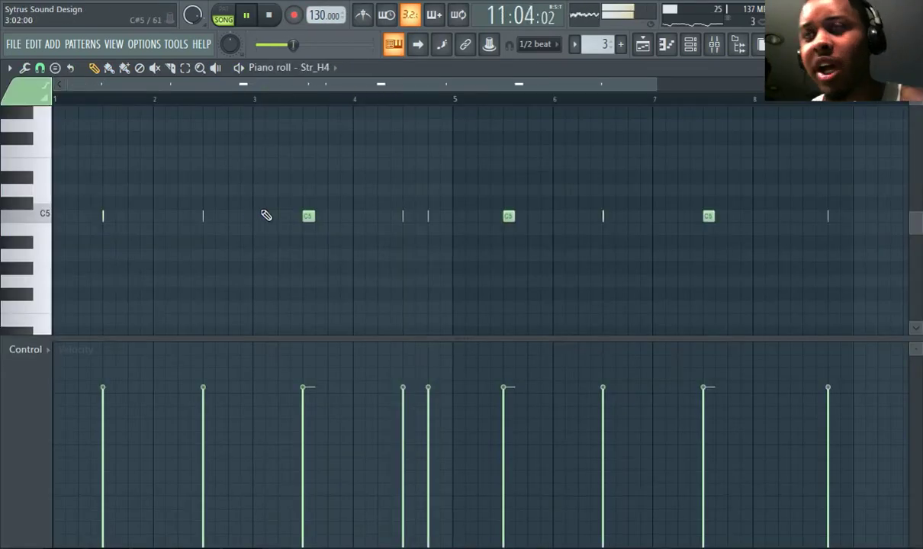
{"action": "scroll", "coordinate": [280, 217], "scroll_direction": "up", "scroll_amount": 5}
{"action": "key", "text": "ctrl+a"}
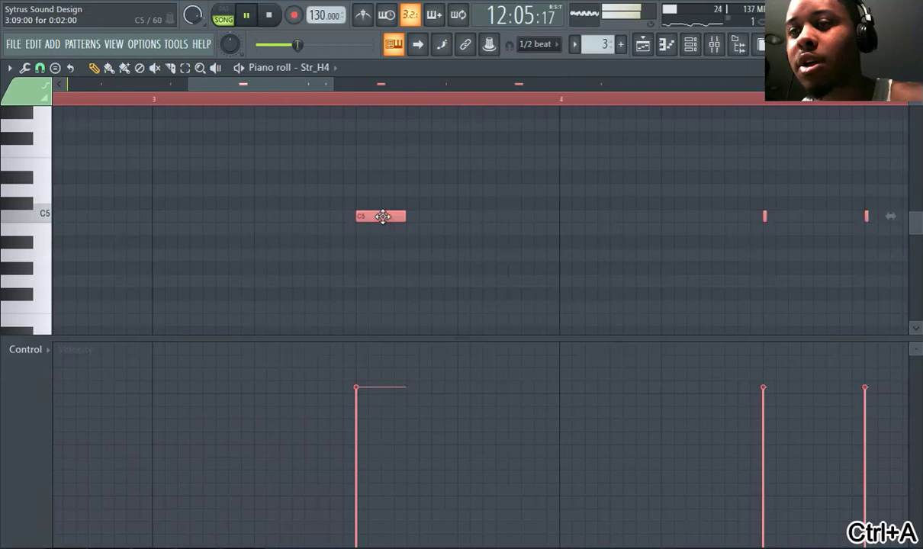
{"action": "scroll", "coordinate": [382, 229], "scroll_direction": "up", "scroll_amount": 6}
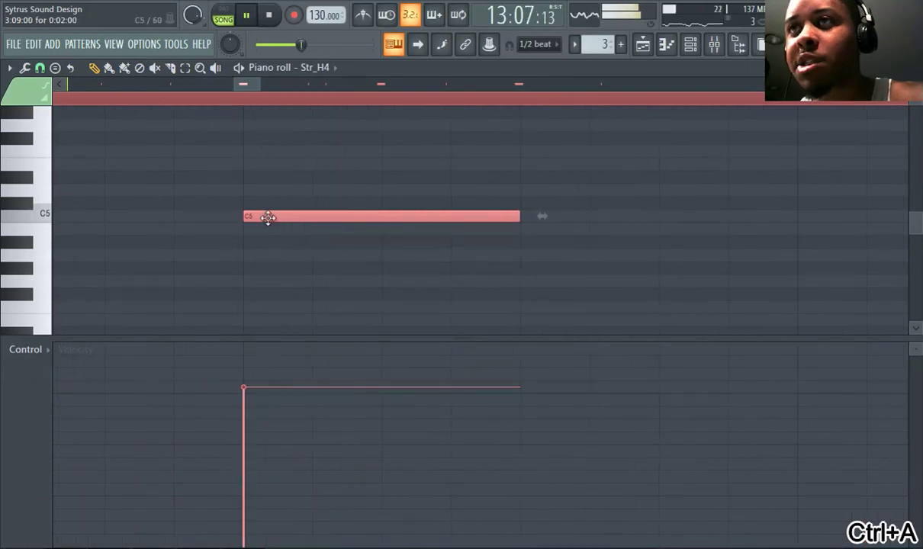
{"action": "left_click_drag", "start_coordinate": [268, 217], "coordinate": [274, 218]}
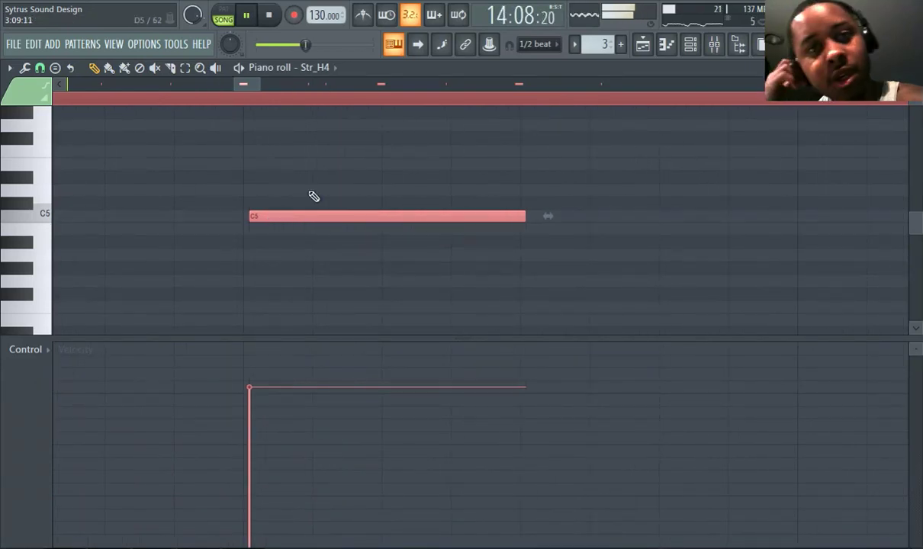
{"action": "scroll", "coordinate": [304, 145], "scroll_direction": "down", "scroll_amount": 8}
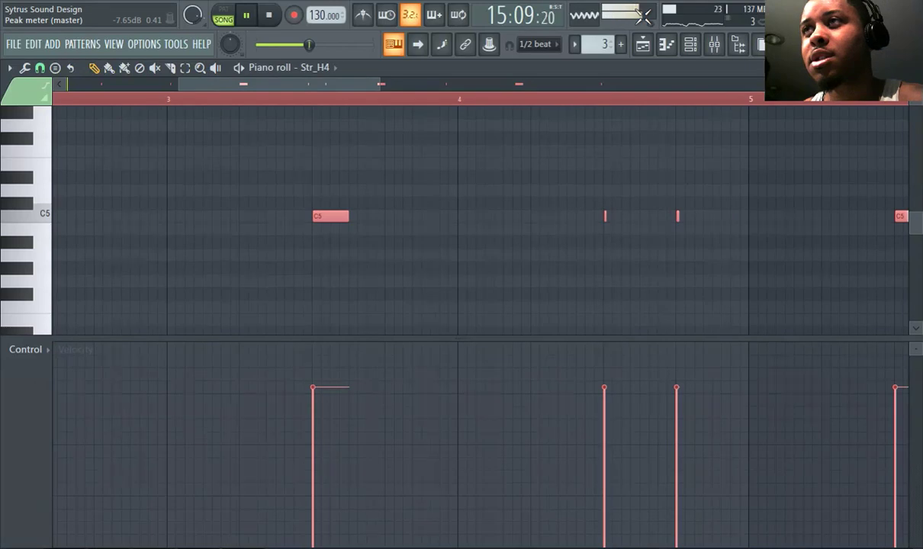
{"action": "left_click", "coordinate": [643, 43]}
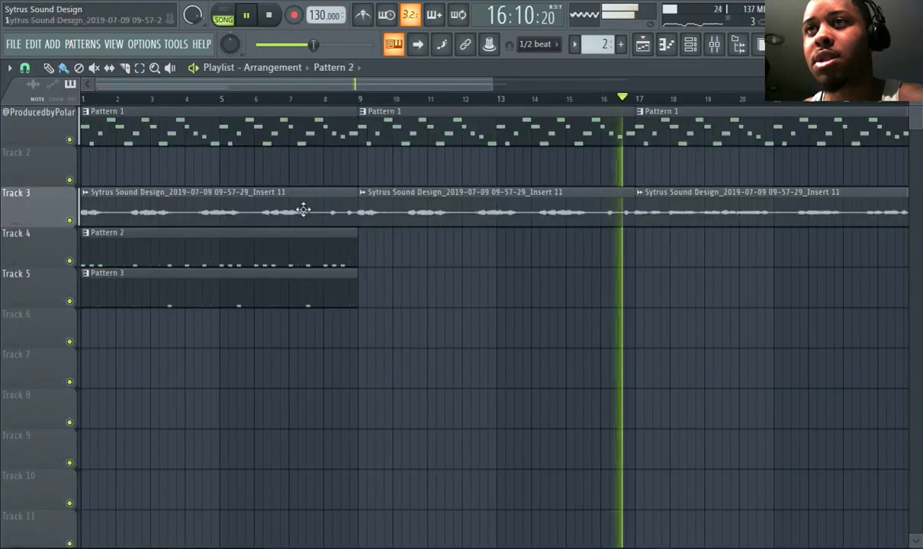
- Switch the piano roll to Sm_H1 and select all its recorded hi-hat notes
{"action": "left_click", "coordinate": [666, 44]}
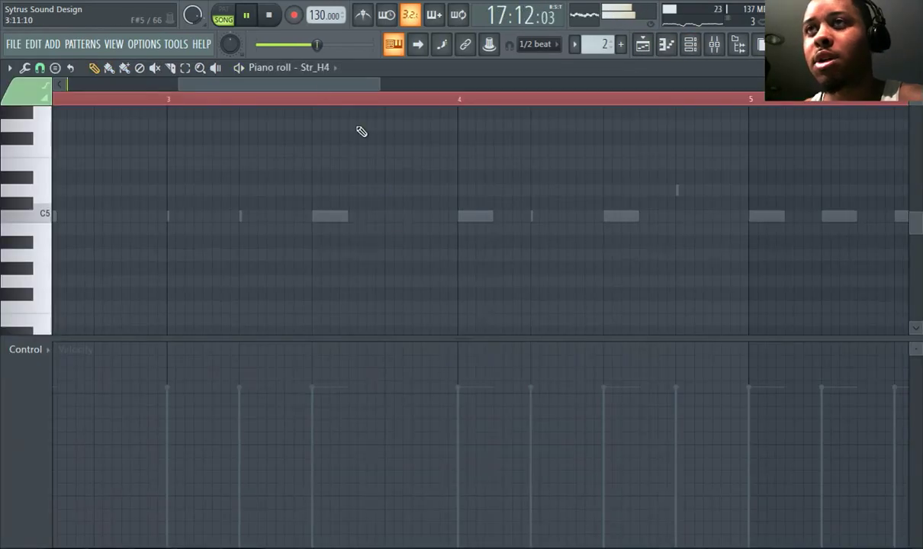
{"action": "left_click", "coordinate": [314, 69]}
{"action": "left_click", "coordinate": [352, 201]}
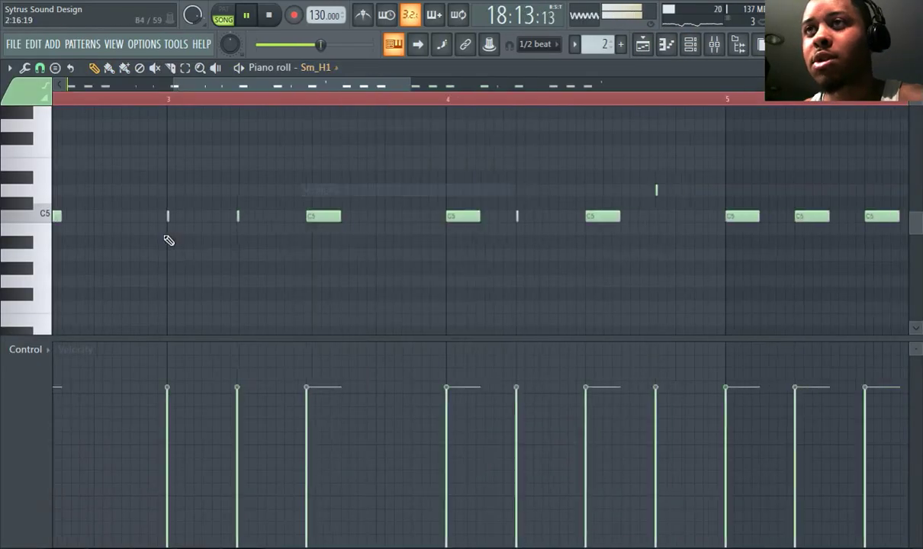
{"action": "scroll", "coordinate": [168, 240], "scroll_direction": "down", "scroll_amount": 3}
{"action": "scroll", "coordinate": [243, 231], "scroll_direction": "up", "scroll_amount": 8}
{"action": "key", "text": "ctrl+a"}
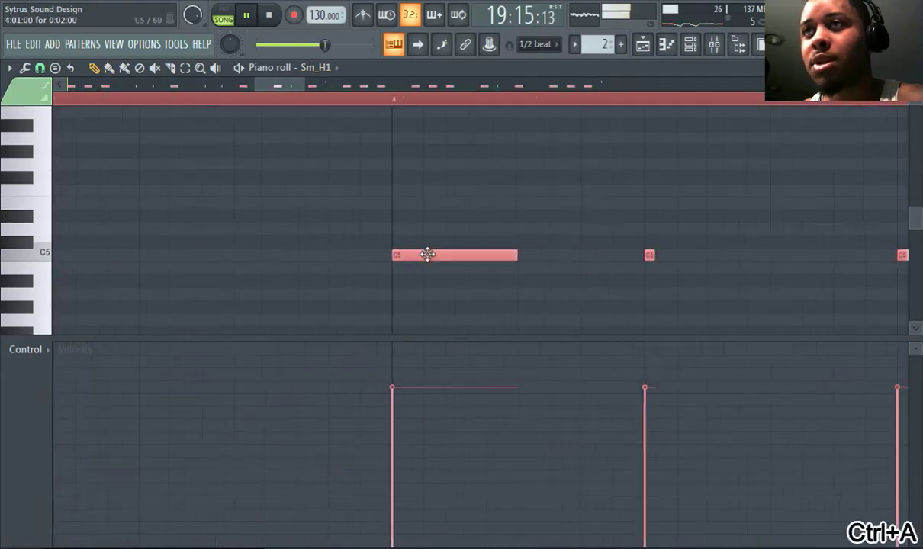
{"action": "scroll", "coordinate": [427, 254], "scroll_direction": "up", "scroll_amount": 3}
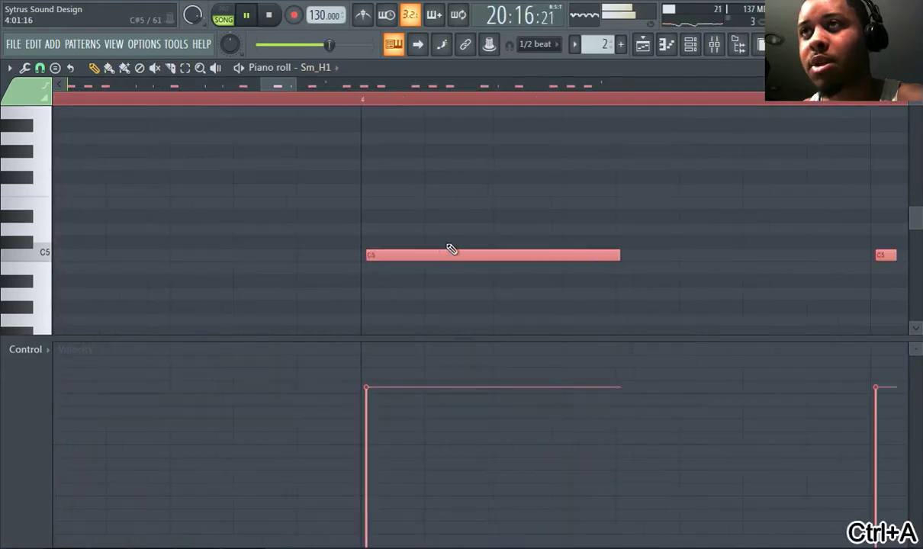
{"action": "scroll", "coordinate": [452, 250], "scroll_direction": "down", "scroll_amount": 5}
{"action": "left_click", "coordinate": [643, 43]}
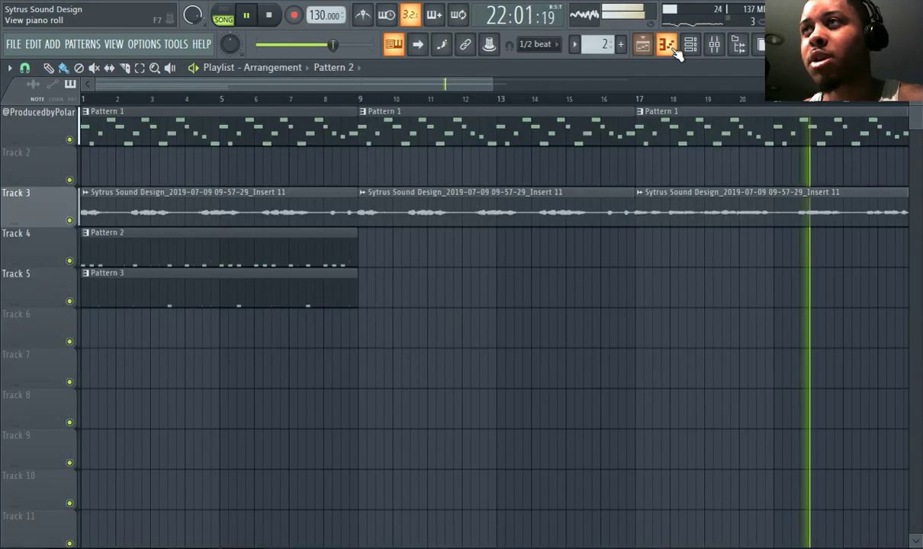
{"action": "left_click", "coordinate": [667, 44]}
- Bring up the Channel rack with Str_H4's sample settings and rewind the song to the start
{"action": "left_click", "coordinate": [643, 43]}
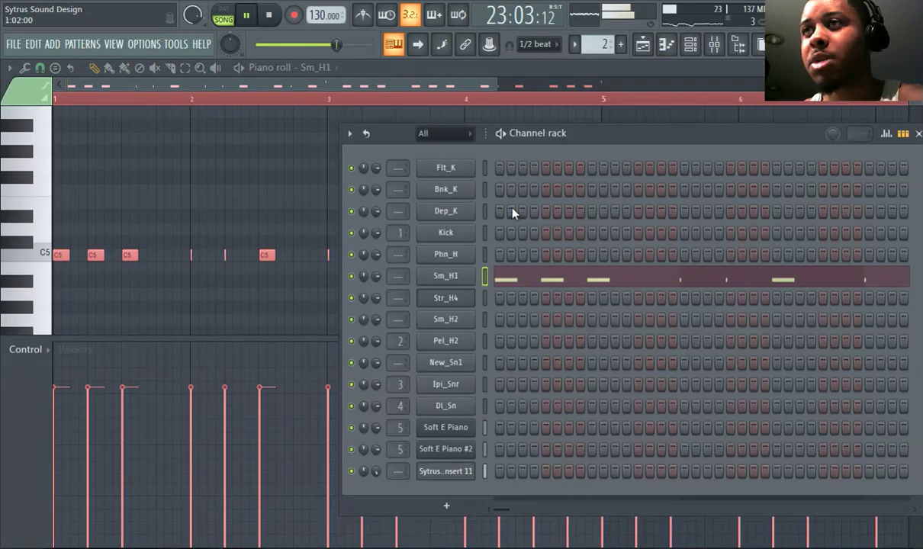
{"action": "left_click", "coordinate": [459, 300]}
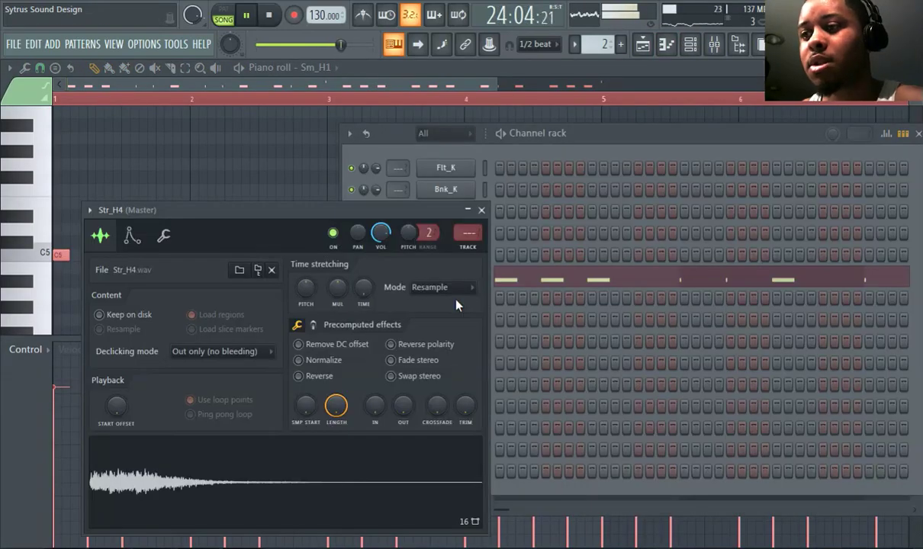
{"action": "left_click", "coordinate": [607, 158]}
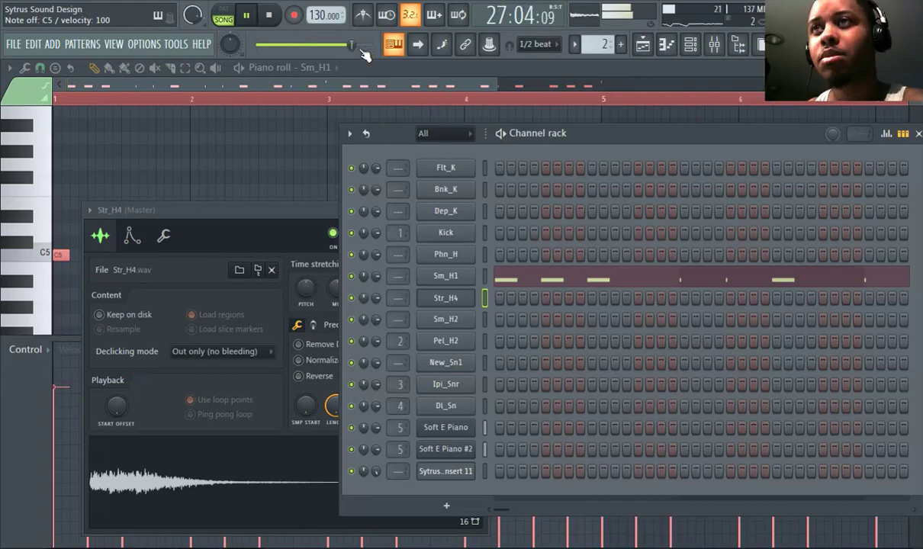
{"action": "left_click_drag", "start_coordinate": [348, 45], "coordinate": [258, 47]}
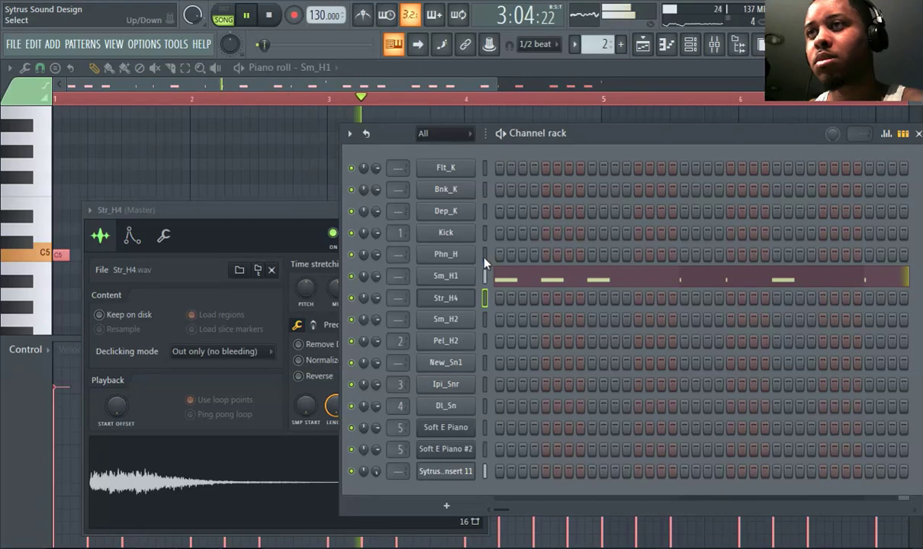
- Copy Sm_H1's step pattern onto Sm_H2 and route Sm_H1 to mixer insert 3
{"action": "right_click", "coordinate": [448, 275]}
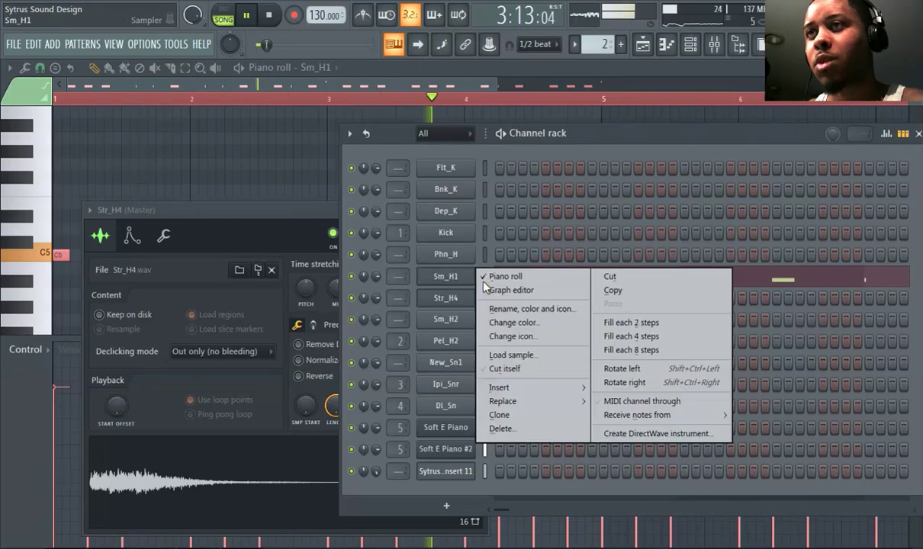
{"action": "left_click", "coordinate": [602, 294]}
{"action": "right_click", "coordinate": [445, 323]}
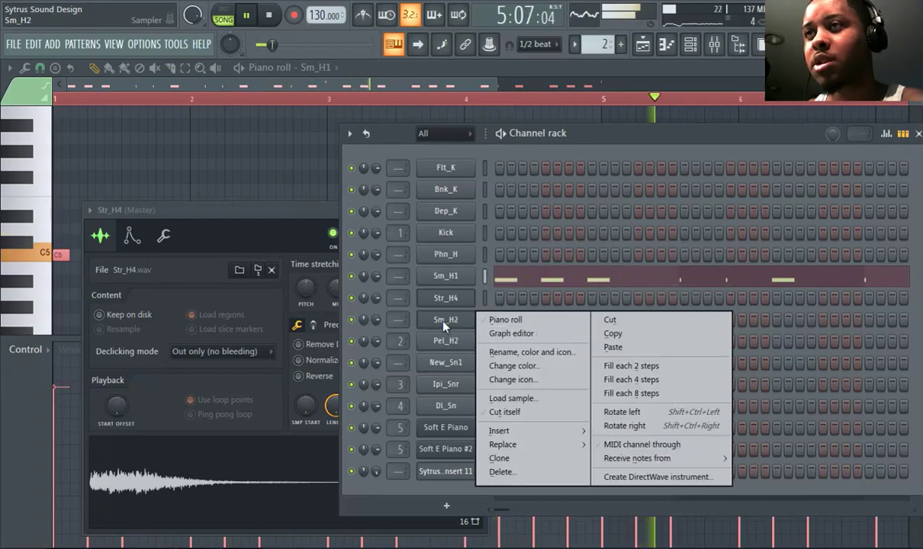
{"action": "left_click", "coordinate": [611, 347]}
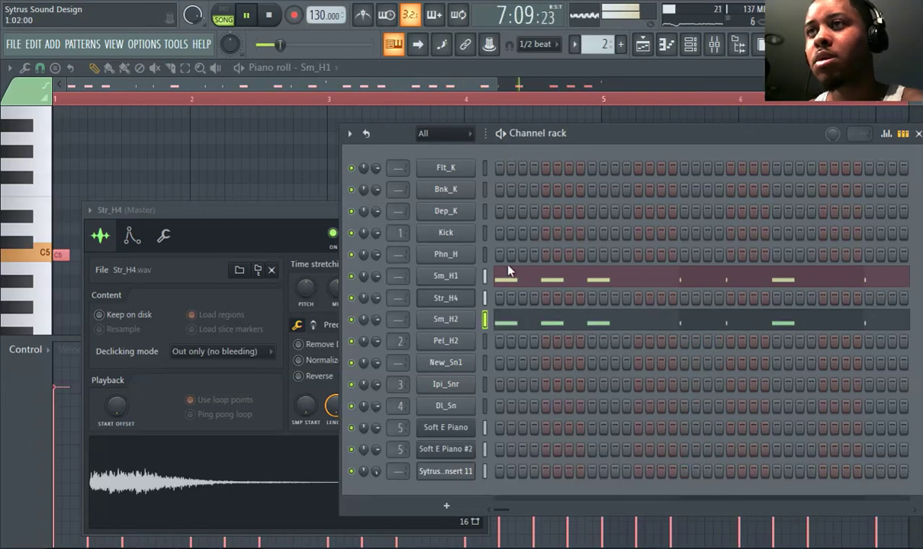
{"action": "left_click_drag", "start_coordinate": [399, 276], "coordinate": [403, 317]}
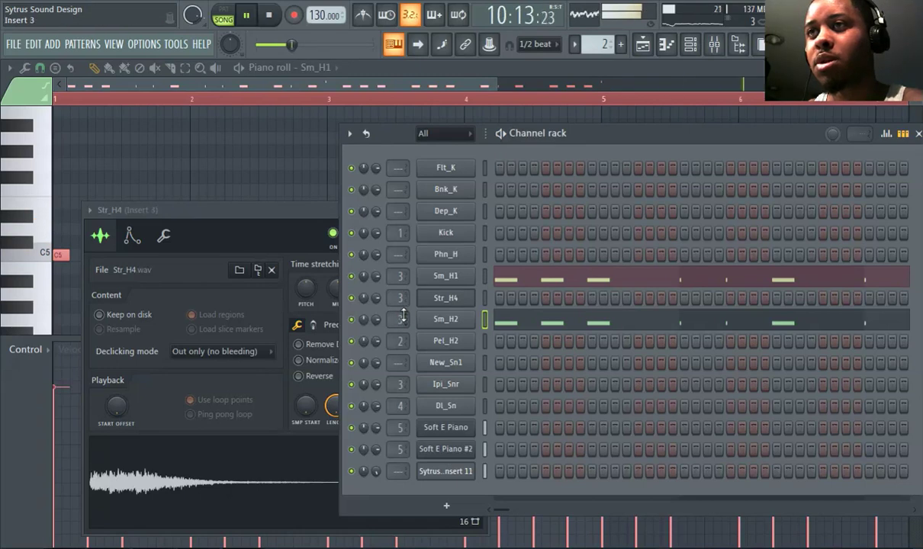
- Lower mixer insert 3's volume to 51% (-12.4 dB) and return to the Playlist
{"action": "left_click", "coordinate": [714, 44]}
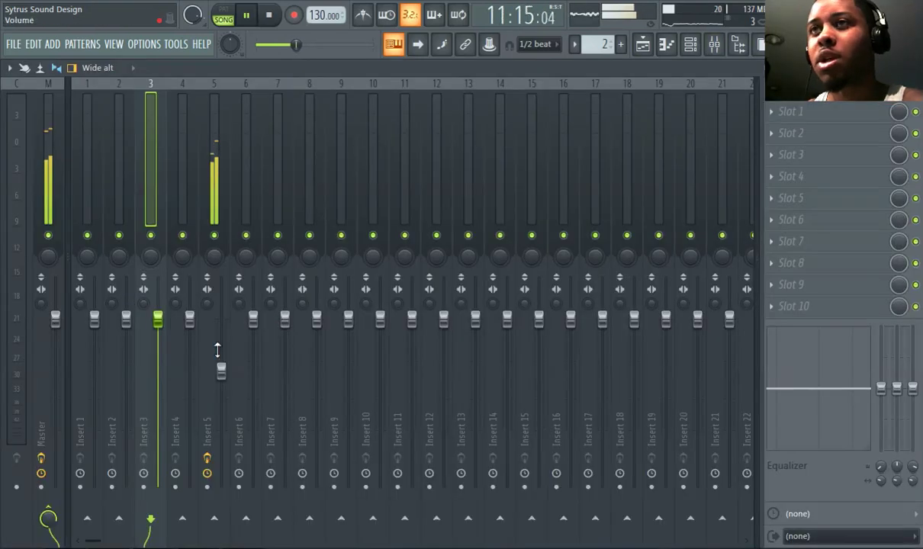
{"action": "left_click_drag", "start_coordinate": [157, 321], "coordinate": [157, 401]}
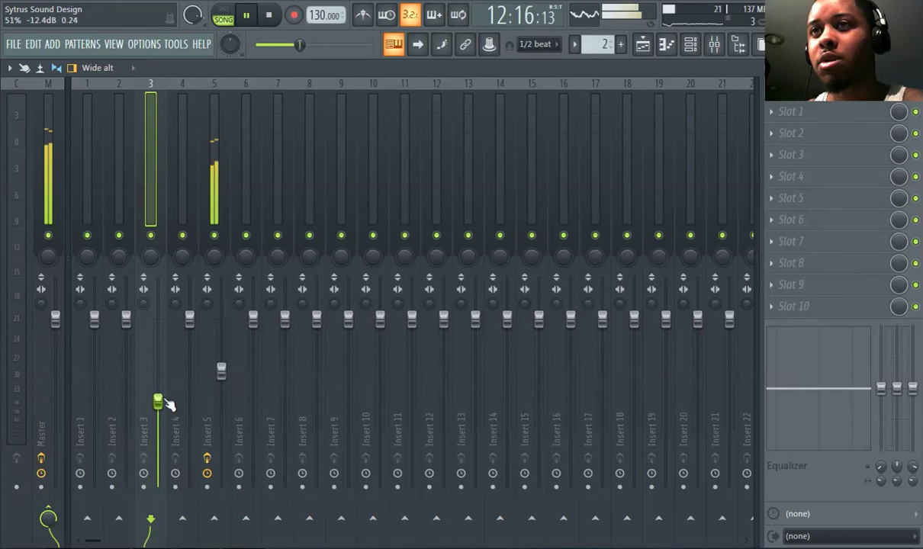
{"action": "left_click", "coordinate": [643, 44]}
{"action": "left_click", "coordinate": [715, 45]}
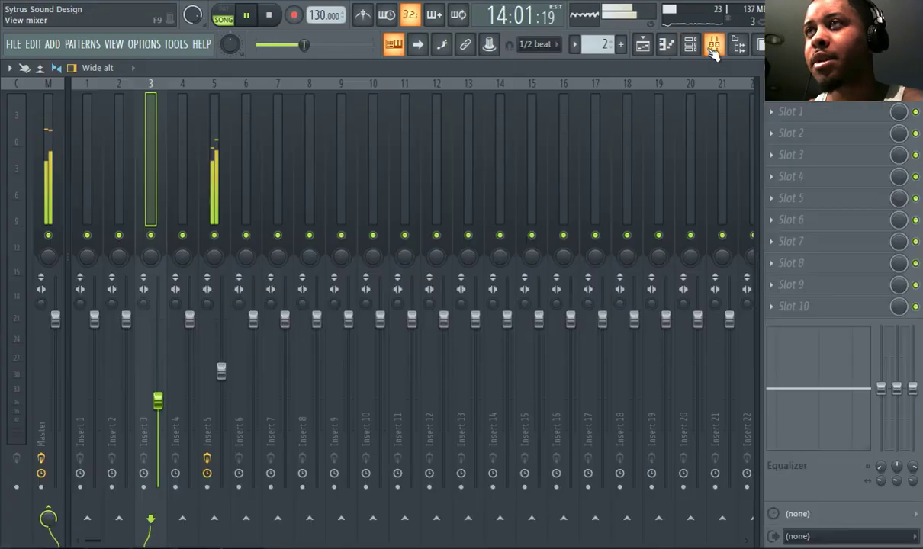
{"action": "left_click", "coordinate": [714, 44]}
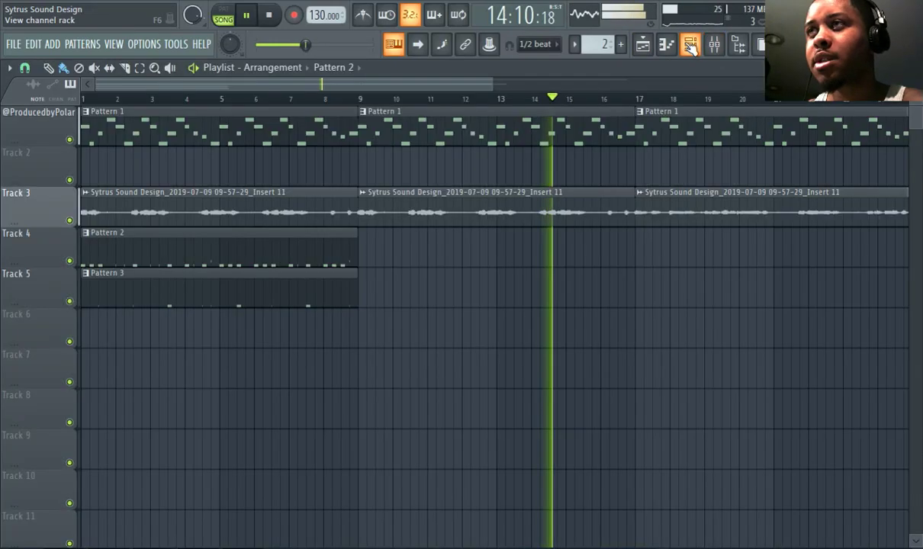
- Create a new Pattern 4 and delete the stray Pattern 3 clip from Track 6
{"action": "left_click", "coordinate": [624, 45]}
{"action": "left_click", "coordinate": [114, 297]}
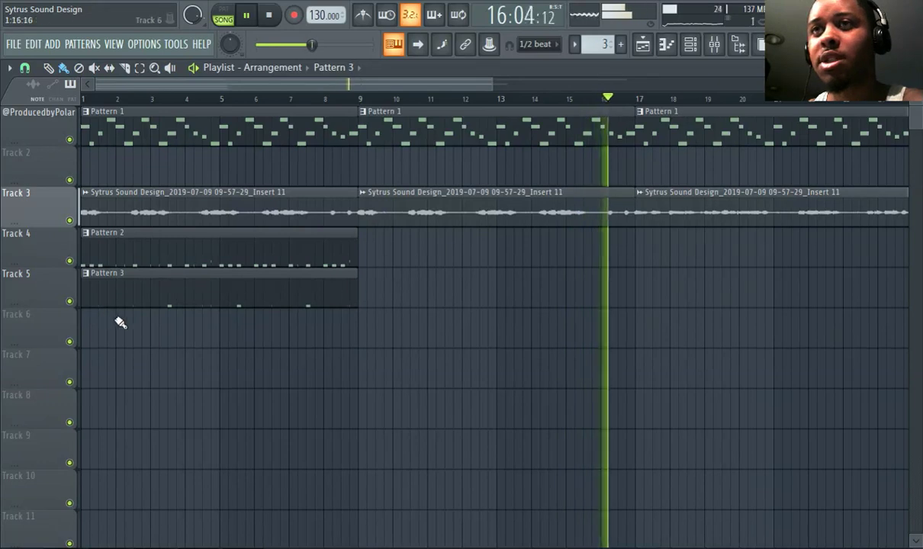
{"action": "left_click", "coordinate": [138, 336]}
{"action": "right_click", "coordinate": [139, 338]}
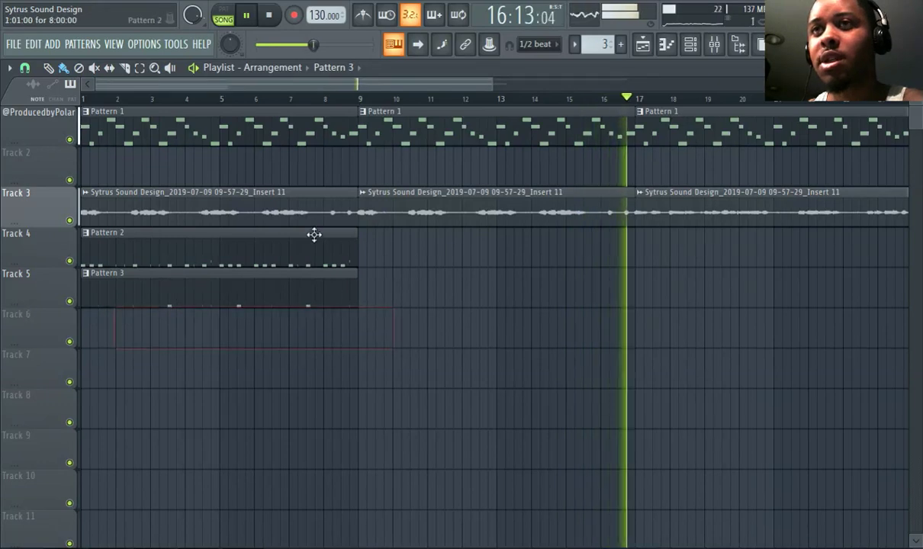
- Place a Pattern 4 clip at the start of Track 6, stretch it to bar 5, and pause playback
{"action": "left_click", "coordinate": [630, 46]}
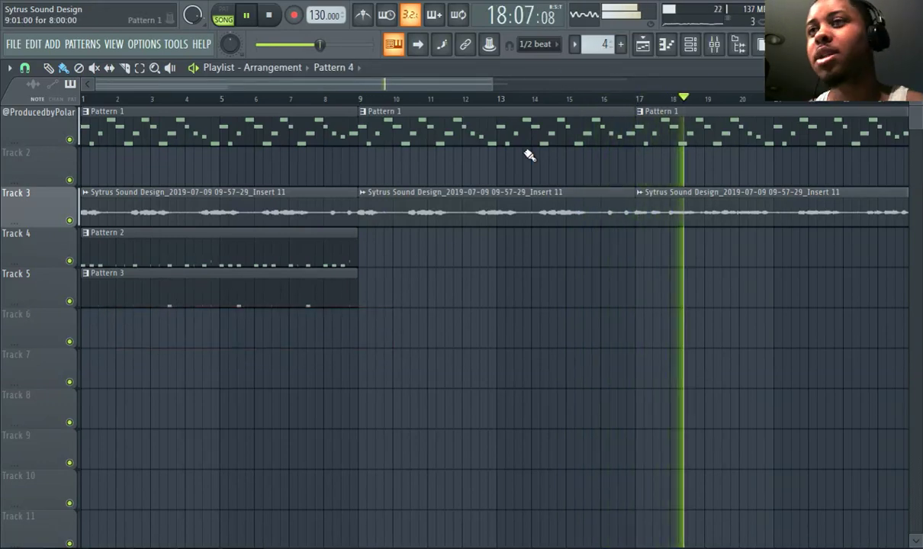
{"action": "left_click", "coordinate": [90, 328]}
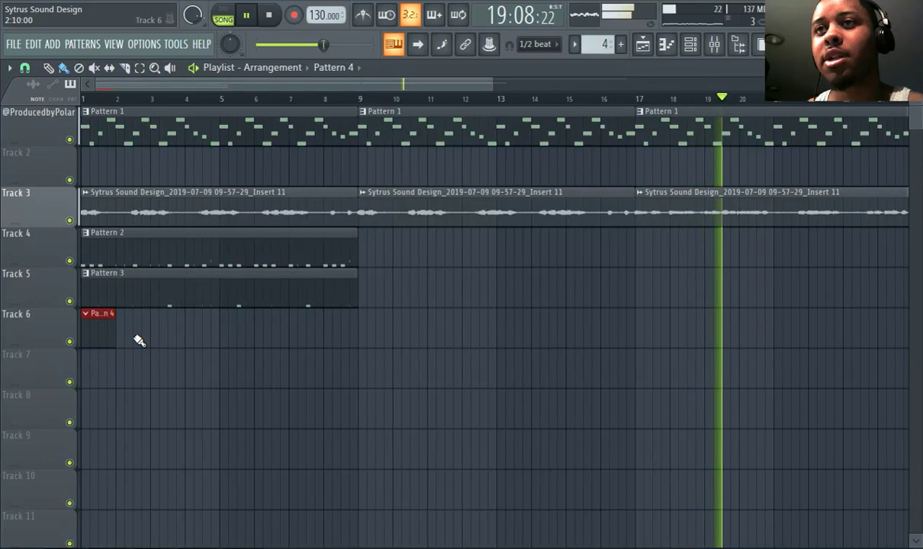
{"action": "left_click_drag", "start_coordinate": [122, 341], "coordinate": [216, 342]}
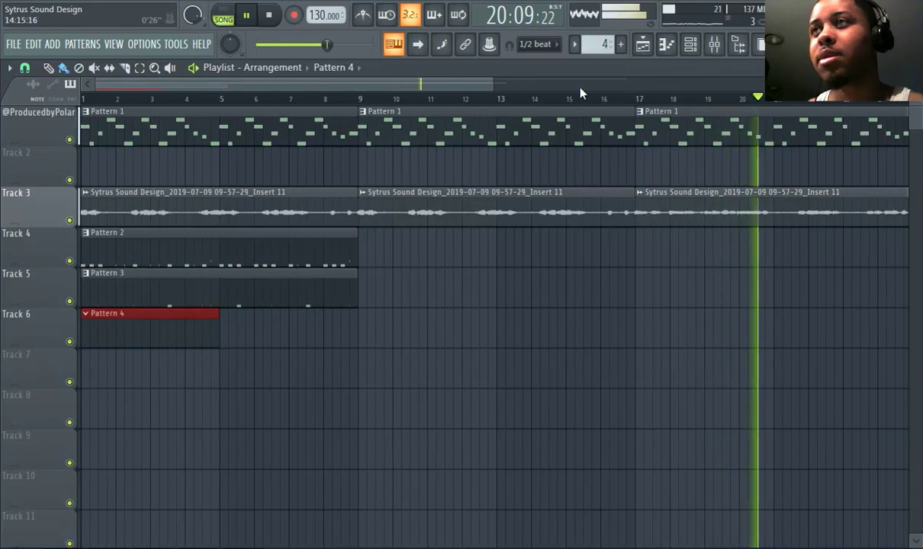
{"action": "left_click", "coordinate": [690, 45]}
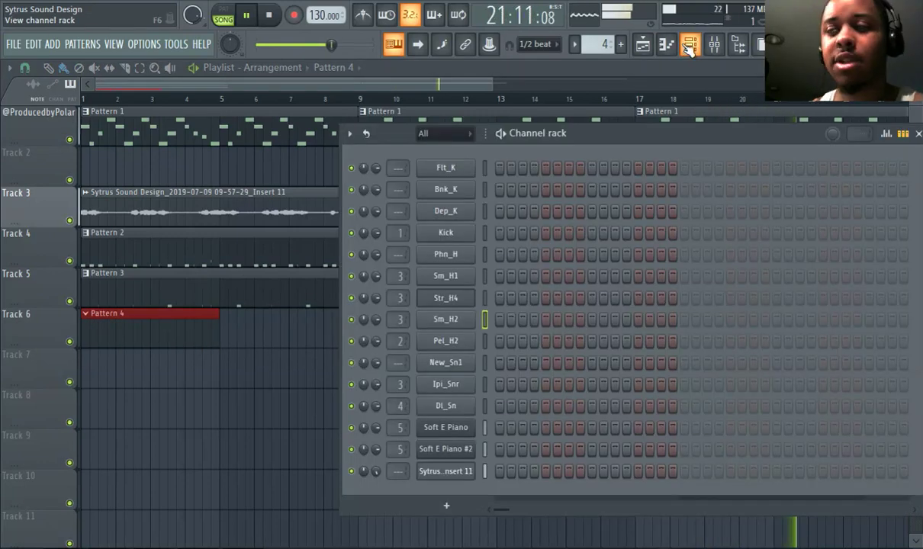
{"action": "left_click", "coordinate": [247, 16]}
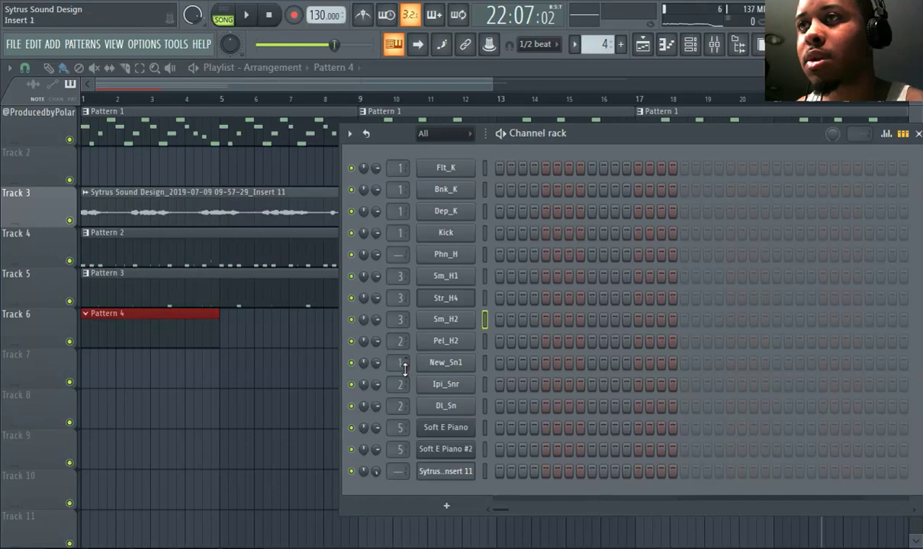
- Scroll in the Channel rack, leaving the routing unchanged, and resume song playback
{"action": "scroll", "coordinate": [400, 364], "scroll_direction": "up", "scroll_amount": 3}
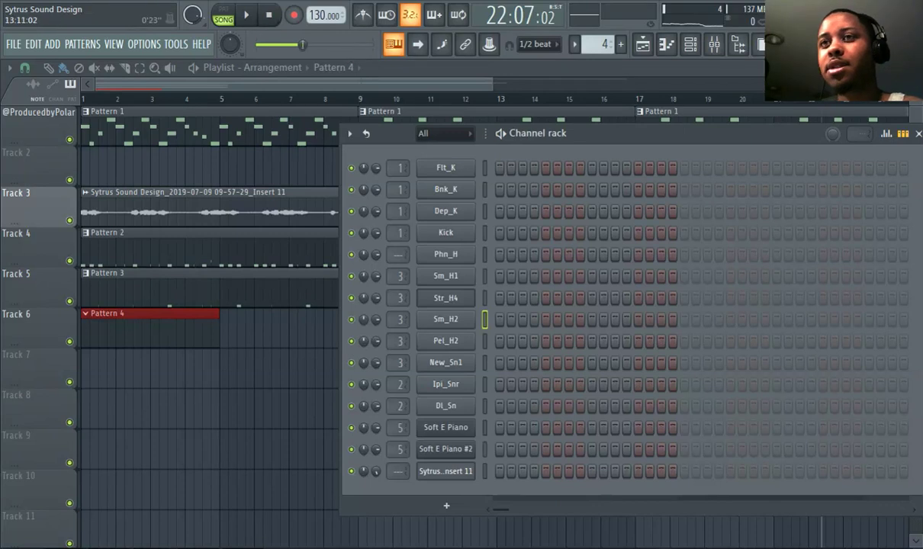
{"action": "left_click", "coordinate": [249, 16]}
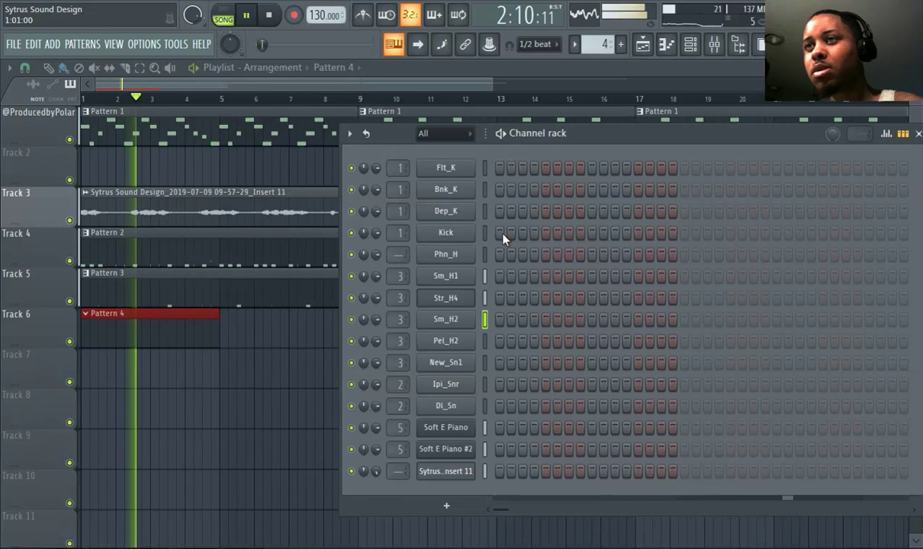
- Light Flt_K's first step and two New_Sn1 snare steps, and route New_Sn1 to insert 2
{"action": "left_click", "coordinate": [499, 168]}
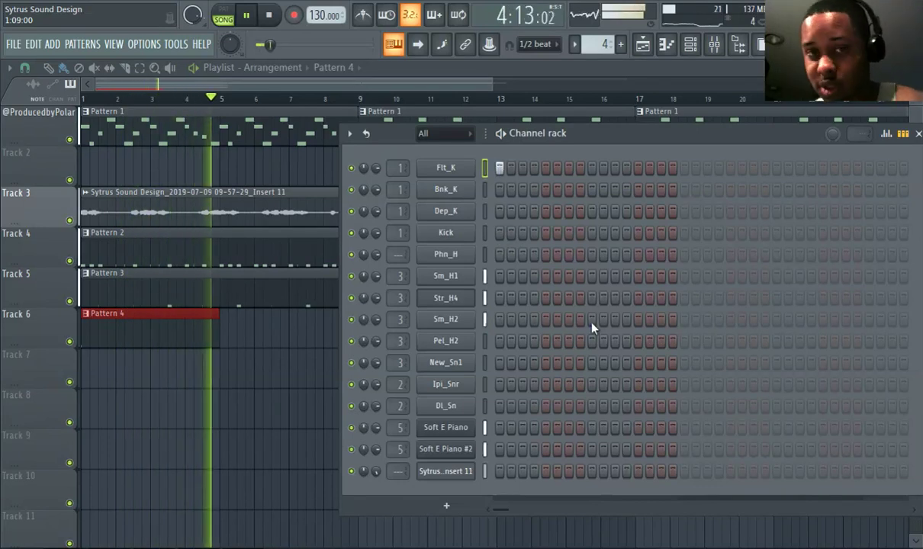
{"action": "left_click", "coordinate": [592, 363]}
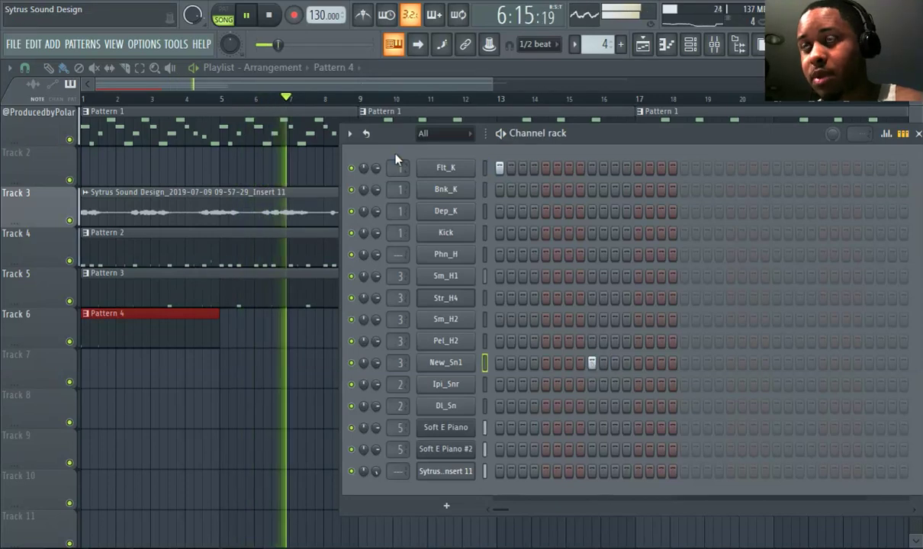
{"action": "left_click_drag", "start_coordinate": [280, 49], "coordinate": [257, 47]}
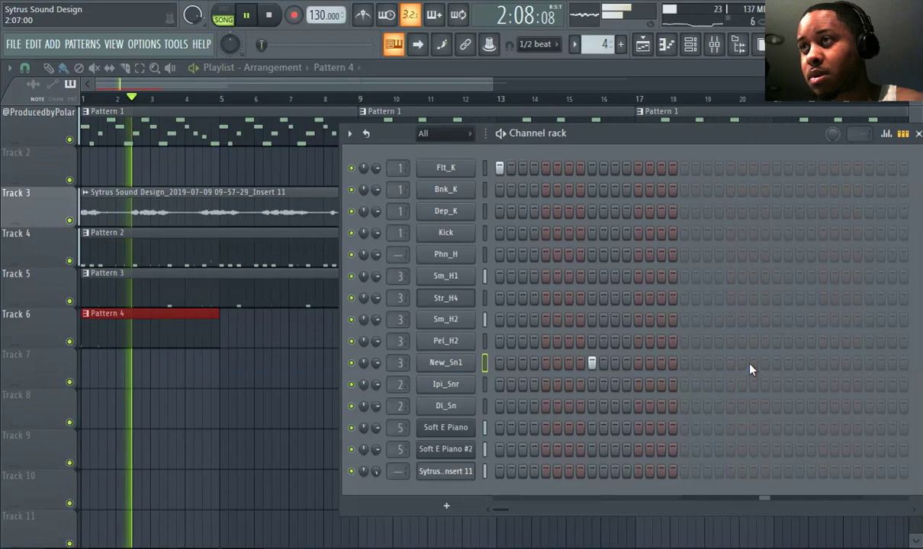
{"action": "left_click", "coordinate": [777, 363]}
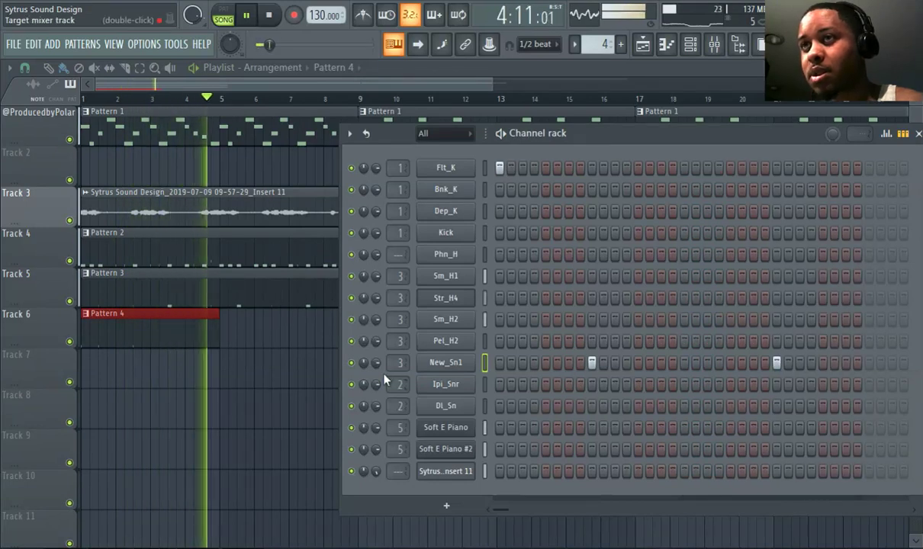
{"action": "scroll", "coordinate": [406, 366], "scroll_direction": "down", "scroll_amount": 1}
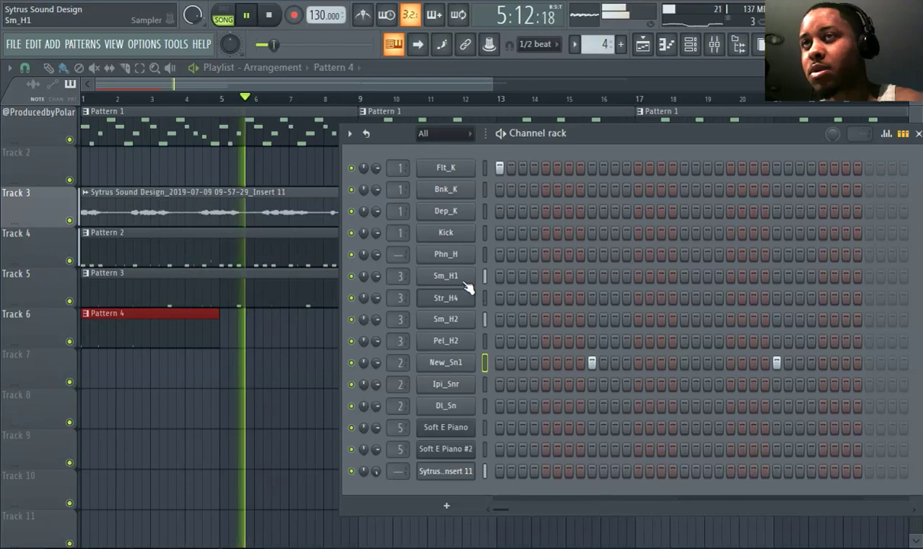
{"action": "left_click_drag", "start_coordinate": [276, 46], "coordinate": [258, 46]}
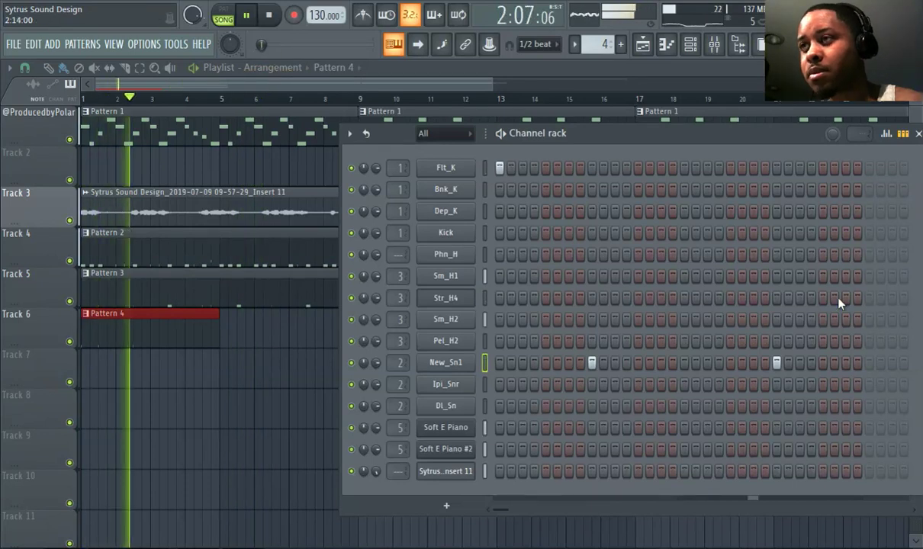
{"action": "left_click_drag", "start_coordinate": [498, 134], "coordinate": [180, 139]}
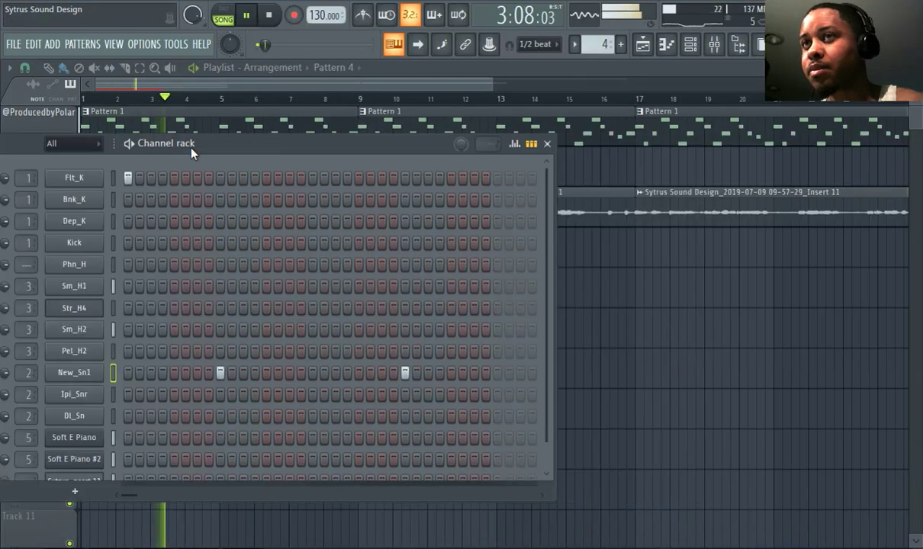
- Enlarge the Channel rack, add third and fourth New_Sn1 snare hits, then pause at 4:14:06
{"action": "left_click_drag", "start_coordinate": [480, 501], "coordinate": [488, 525]}
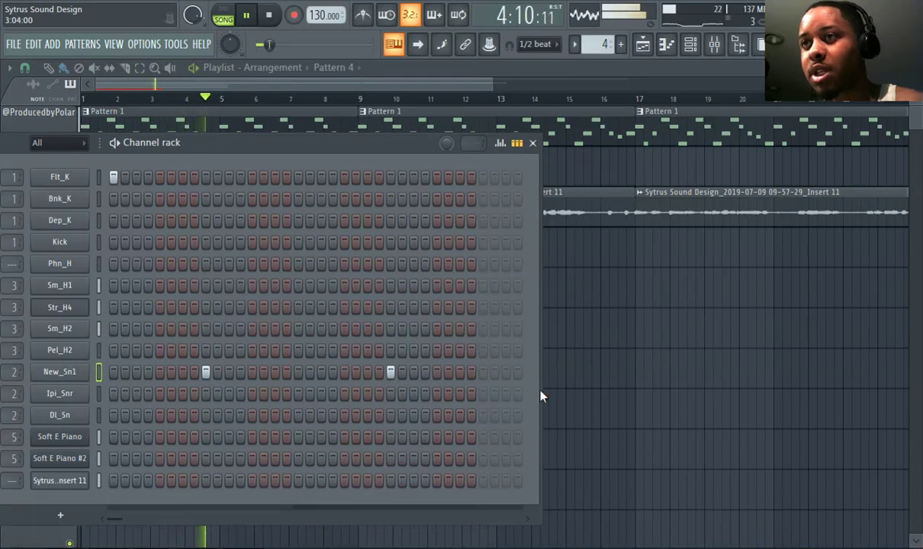
{"action": "left_click_drag", "start_coordinate": [540, 387], "coordinate": [908, 389]}
{"action": "left_click", "coordinate": [575, 373]}
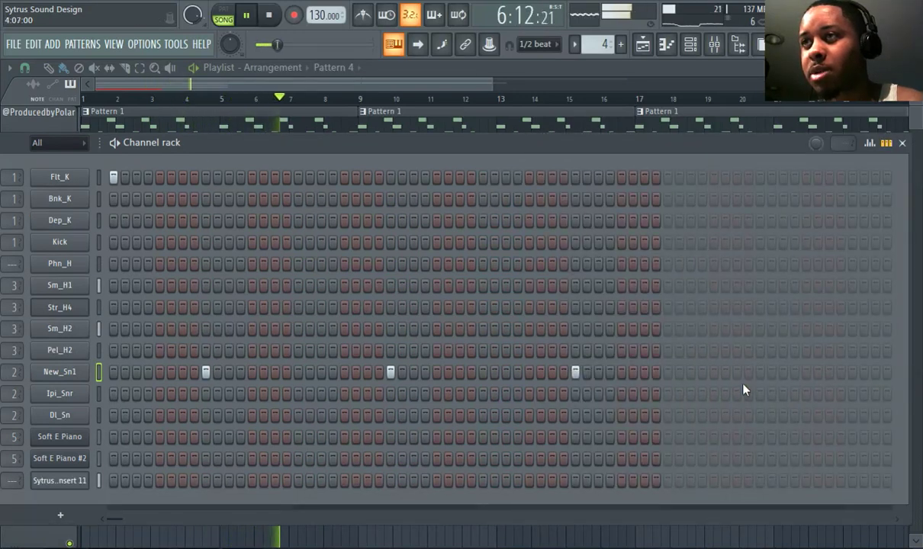
{"action": "left_click", "coordinate": [760, 373]}
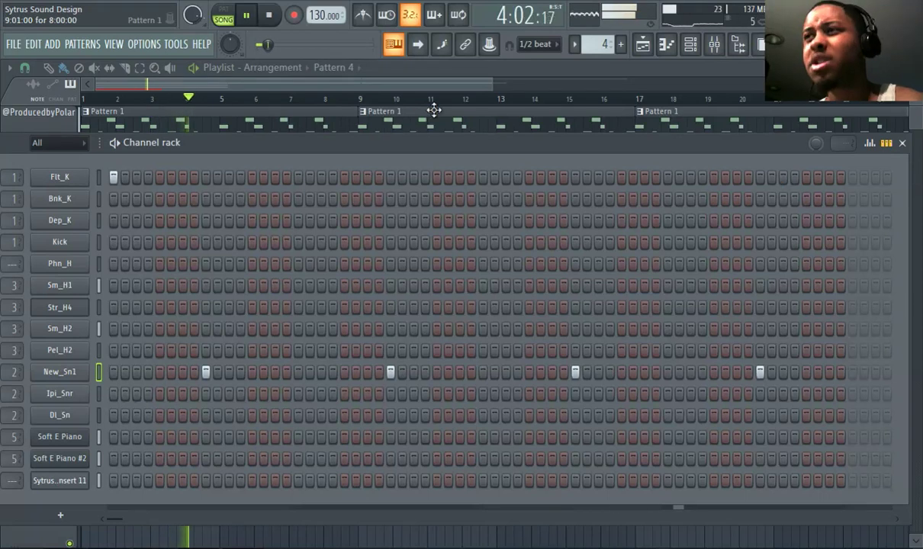
{"action": "left_click", "coordinate": [247, 15]}
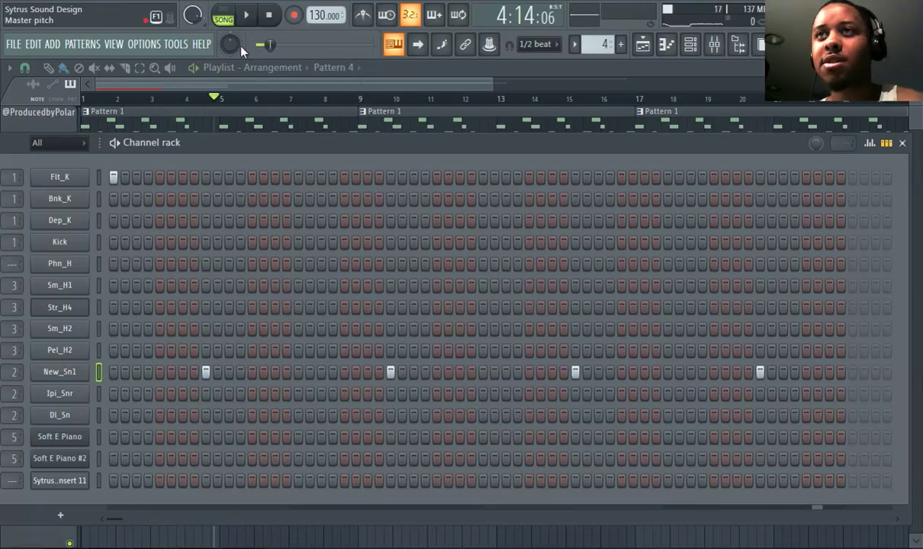
- Restart the song and add Flt_K kicks on step 17 and two steps later
{"action": "left_click", "coordinate": [268, 15]}
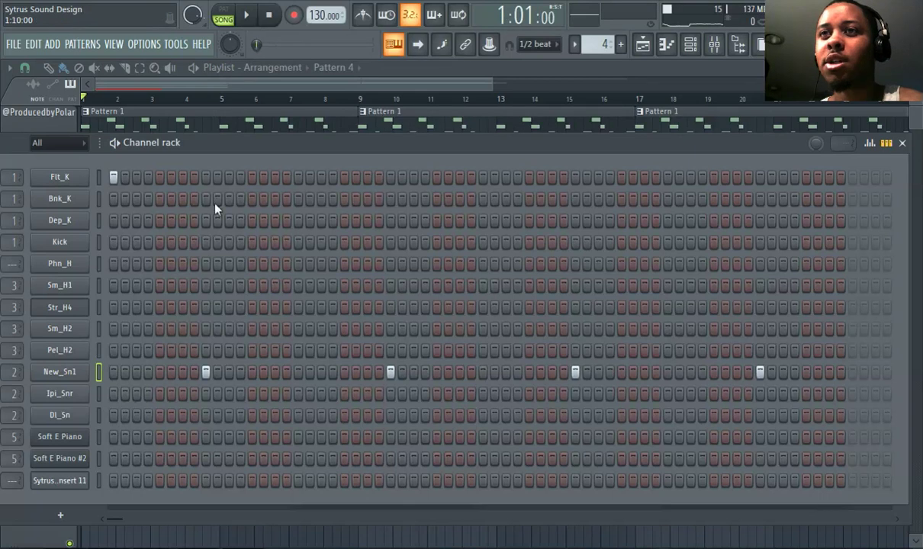
{"action": "left_click", "coordinate": [246, 19]}
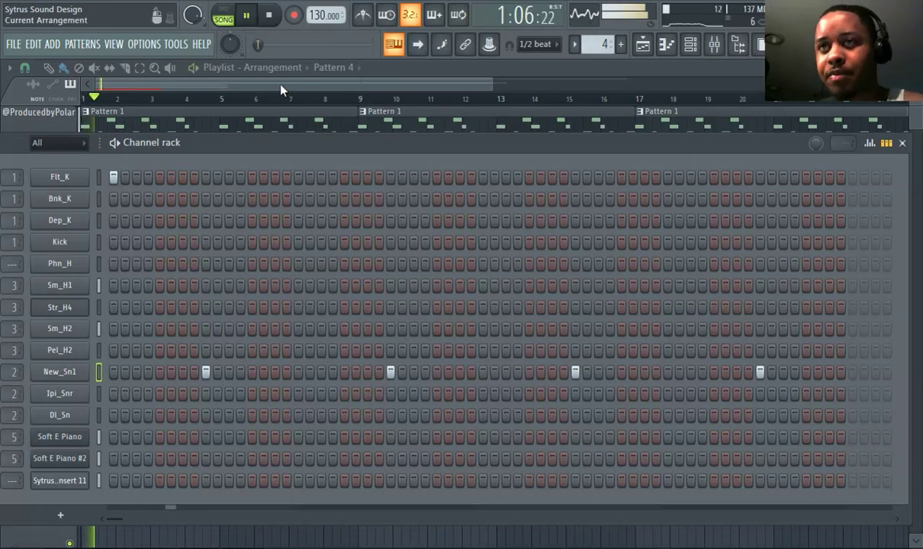
{"action": "left_click", "coordinate": [299, 177]}
{"action": "left_click", "coordinate": [321, 177]}
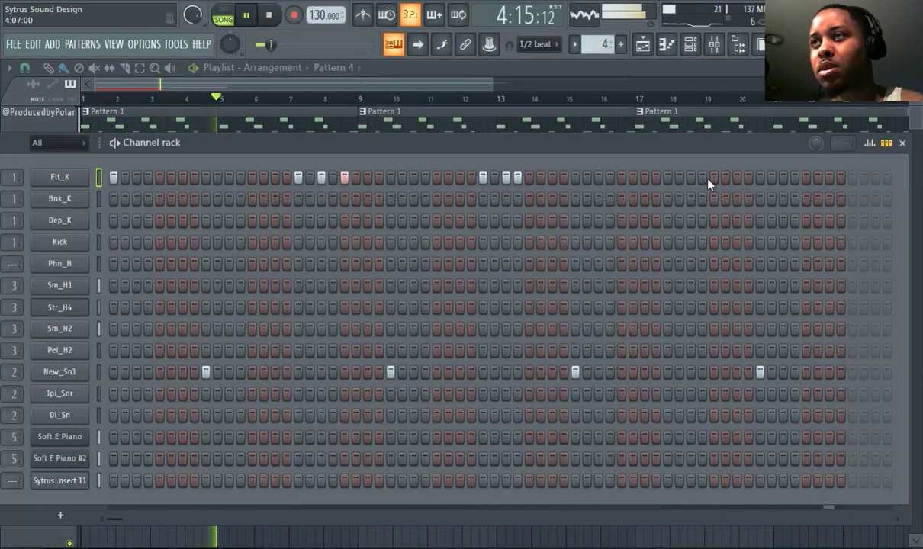
- Add another Flt_K kick step while replaying the song from bar 1
{"action": "left_click_drag", "start_coordinate": [277, 45], "coordinate": [262, 56]}
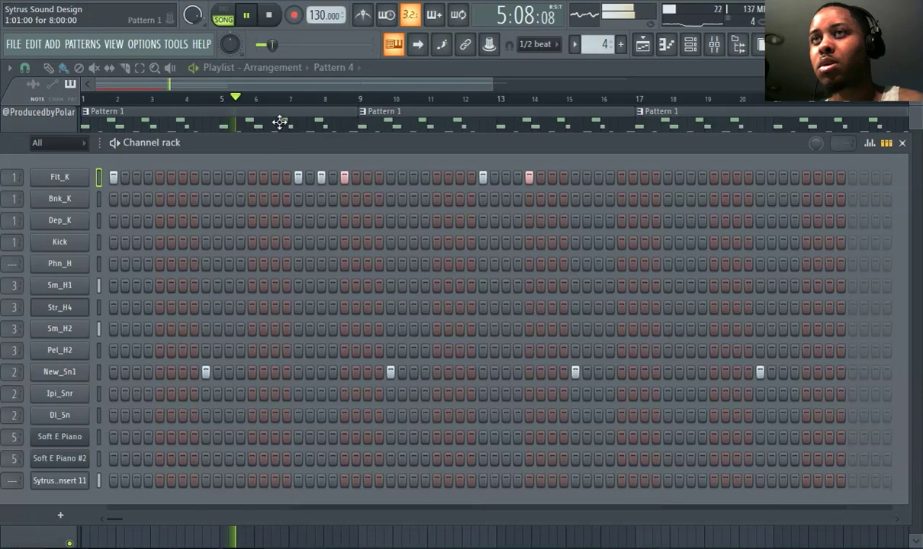
{"action": "left_click_drag", "start_coordinate": [178, 84], "coordinate": [100, 84]}
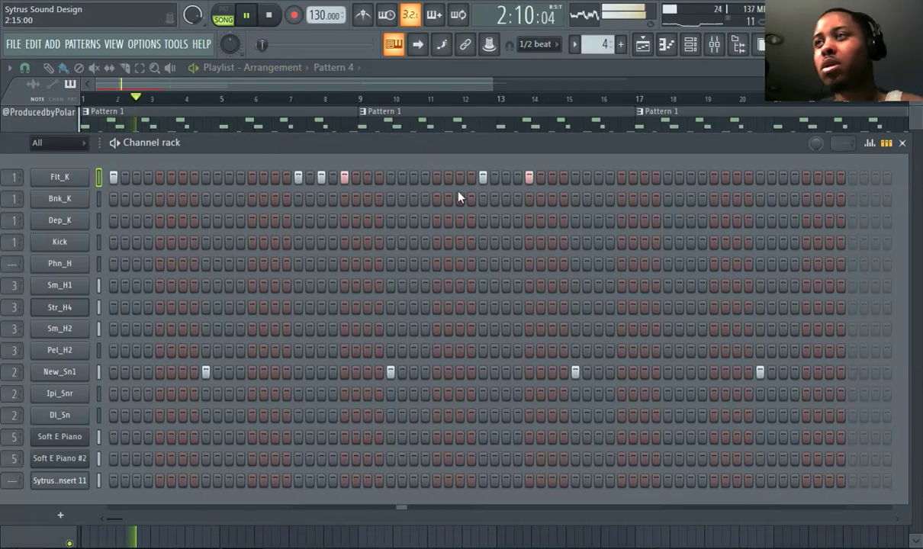
{"action": "left_click", "coordinate": [505, 178]}
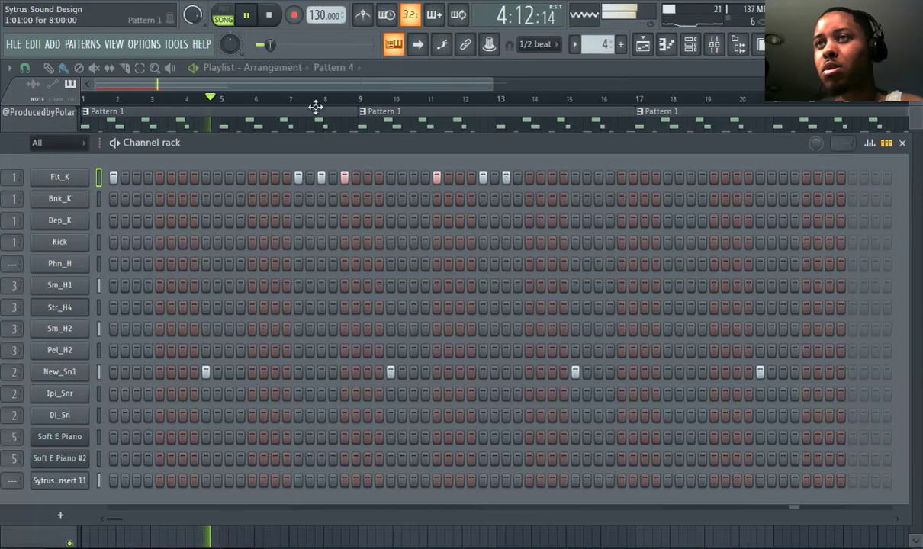
{"action": "left_click_drag", "start_coordinate": [267, 44], "coordinate": [257, 45]}
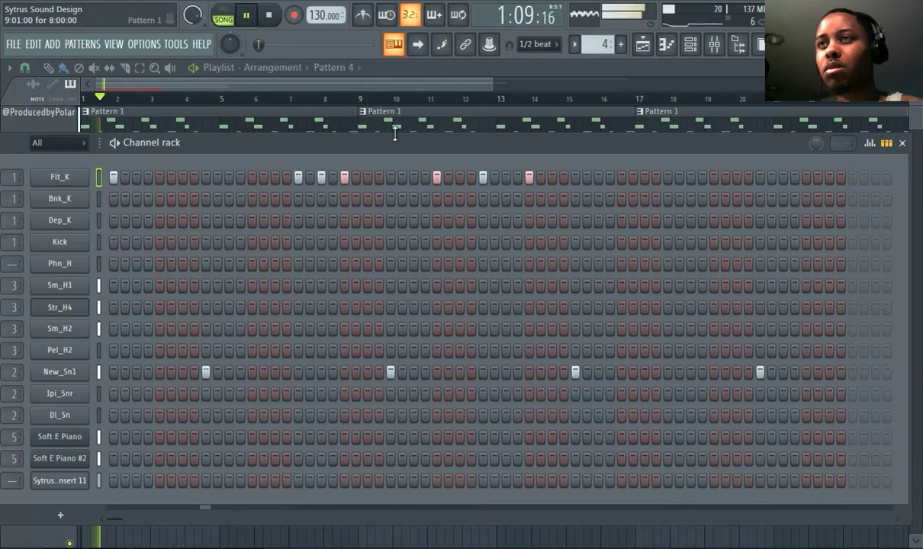
- Duplicate the Pattern 4 clip on Track 6 right after itself
{"action": "key", "text": "F6"}
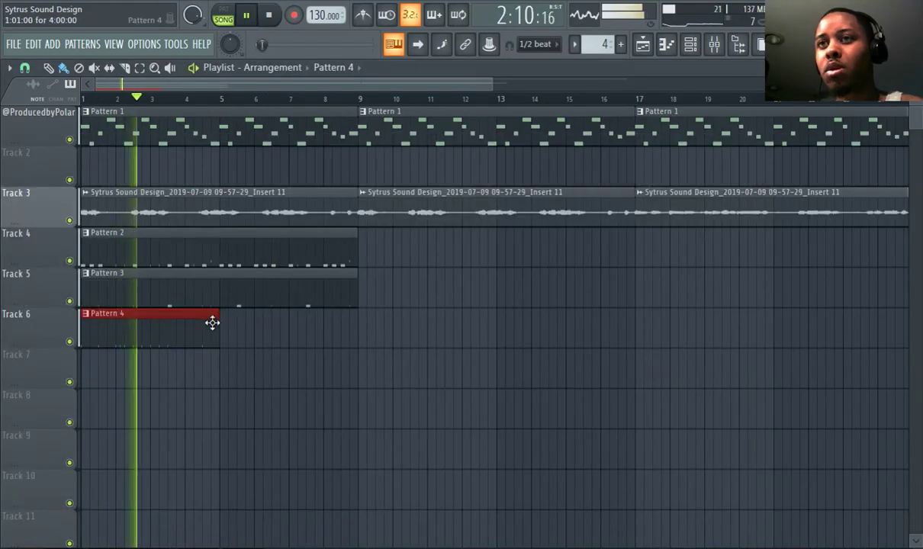
{"action": "key", "text": "ctrl+b"}
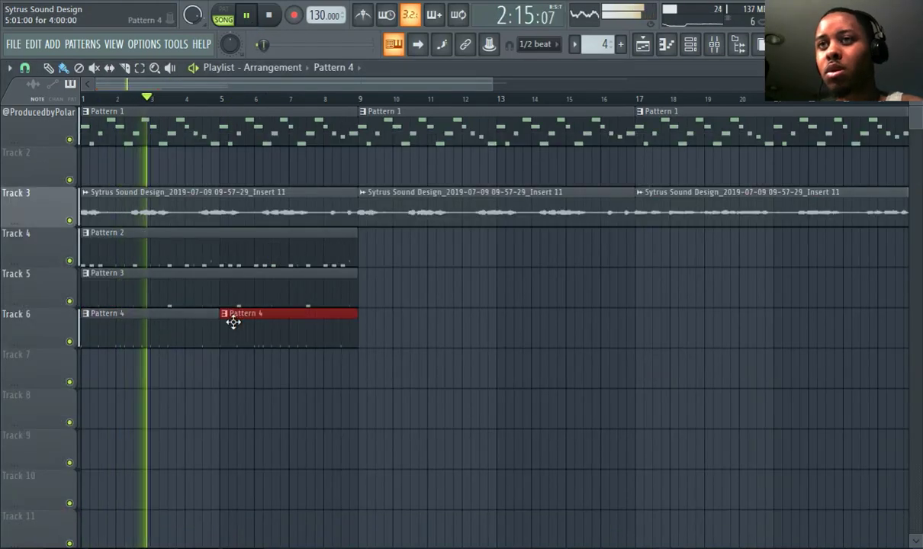
{"action": "left_click", "coordinate": [703, 47]}
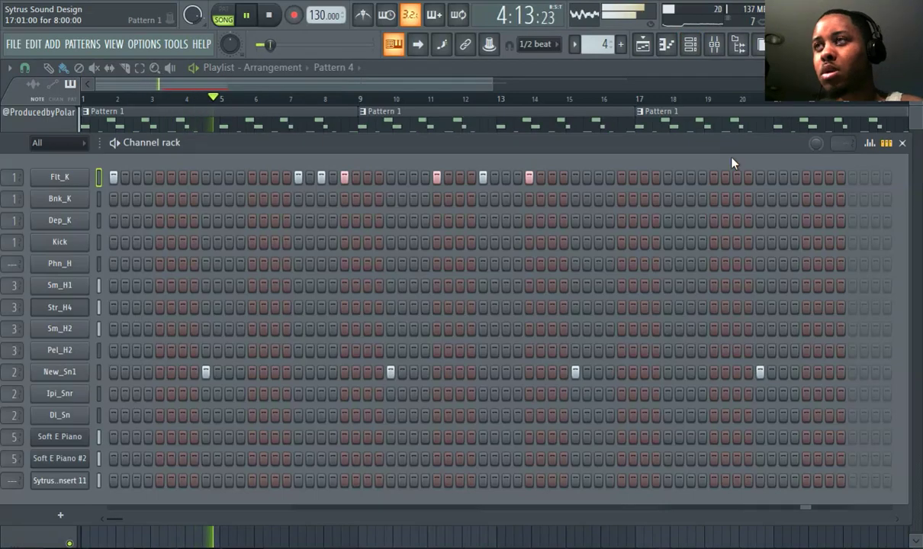
- Add three more late Flt_K kick steps, then stop playback at 1:01:00
{"action": "left_click", "coordinate": [806, 180]}
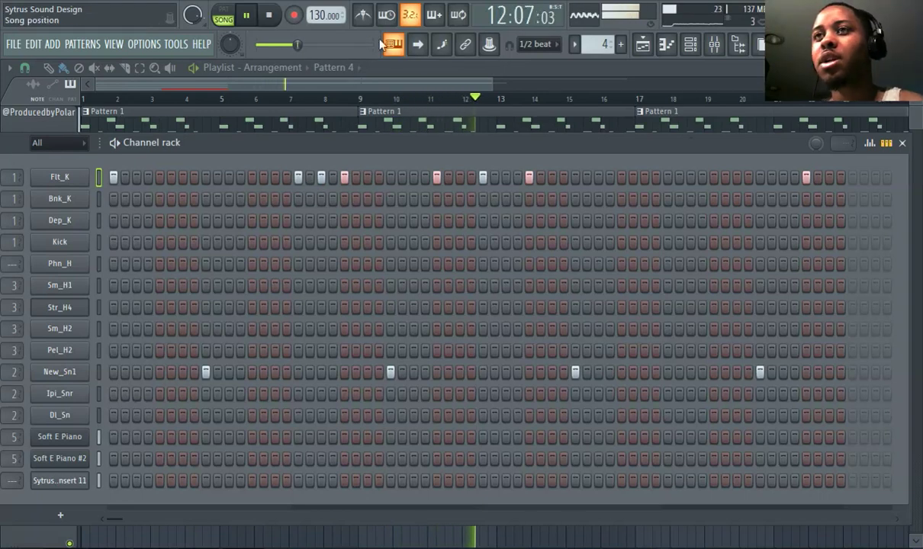
{"action": "left_click", "coordinate": [85, 98]}
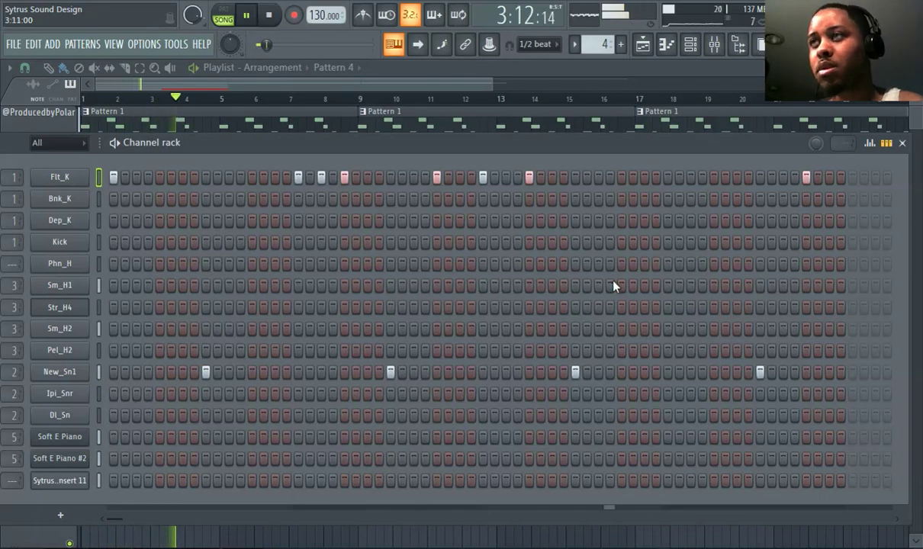
{"action": "left_click", "coordinate": [668, 177]}
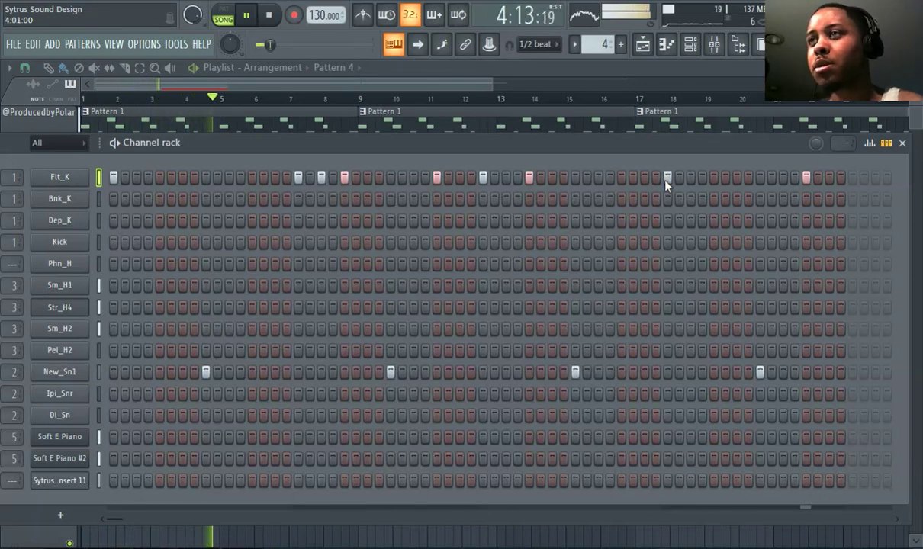
{"action": "left_click", "coordinate": [714, 177]}
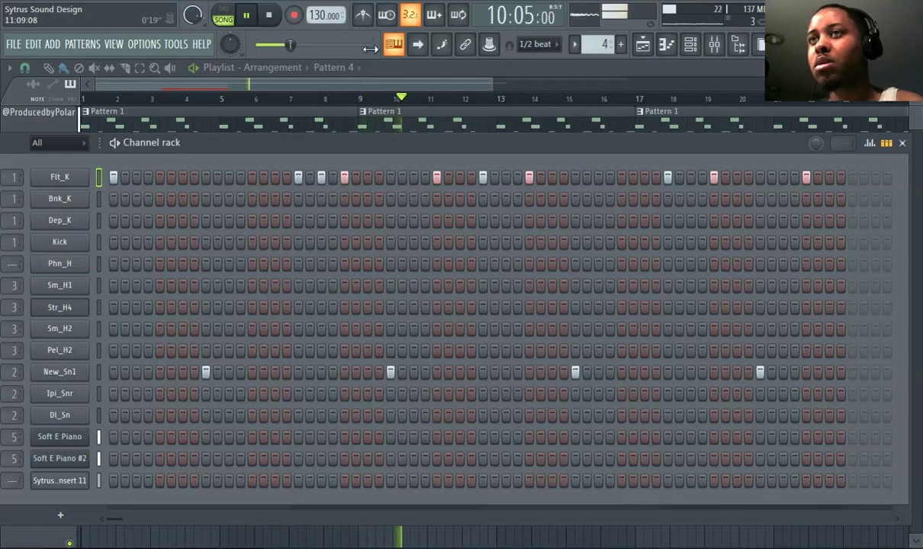
{"action": "left_click_drag", "start_coordinate": [292, 45], "coordinate": [259, 47]}
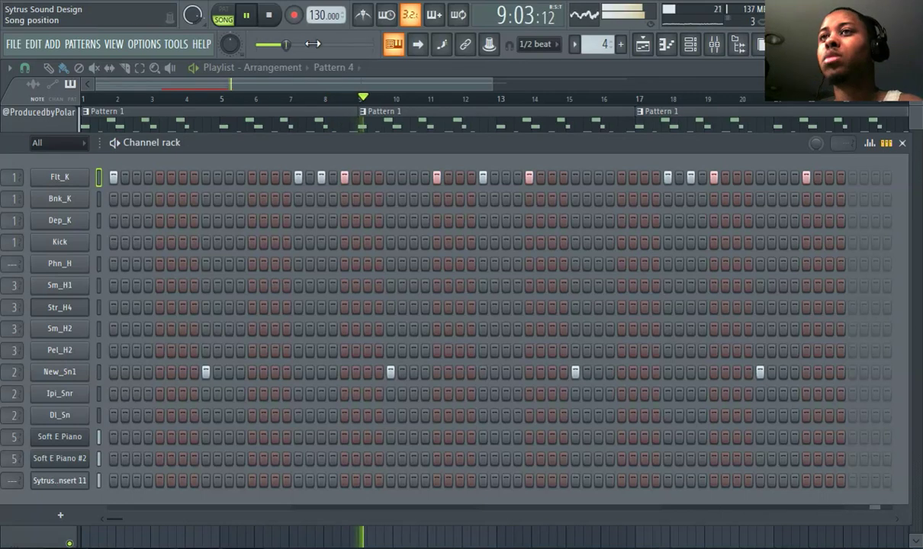
{"action": "key", "text": "space"}
- Close the Channel rack, deselect the Pattern 4 clip on Track 6, and reopen the rack
{"action": "left_click", "coordinate": [268, 14]}
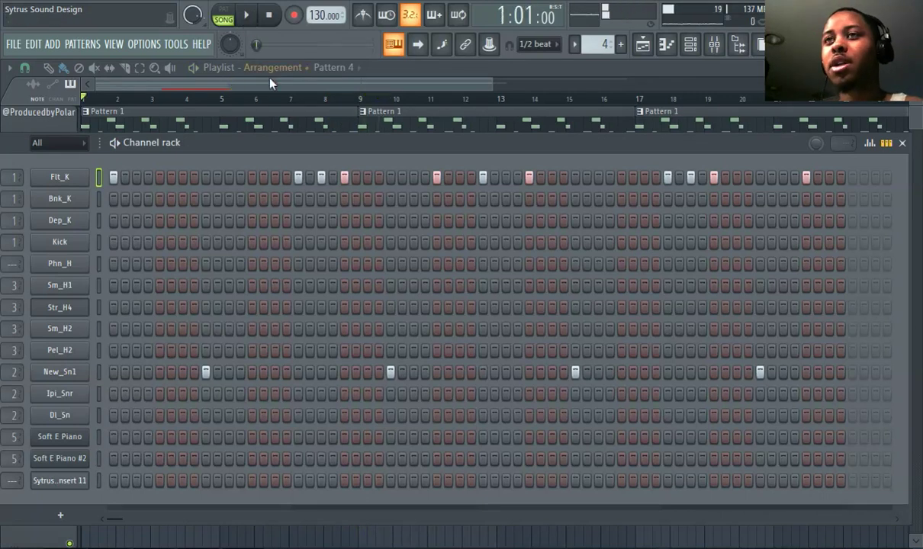
{"action": "left_click", "coordinate": [255, 73]}
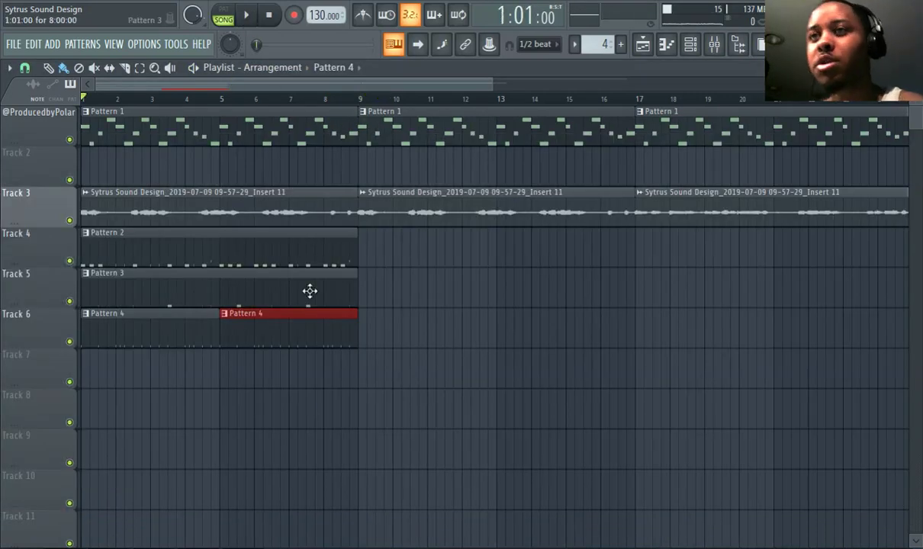
{"action": "left_click", "coordinate": [235, 334]}
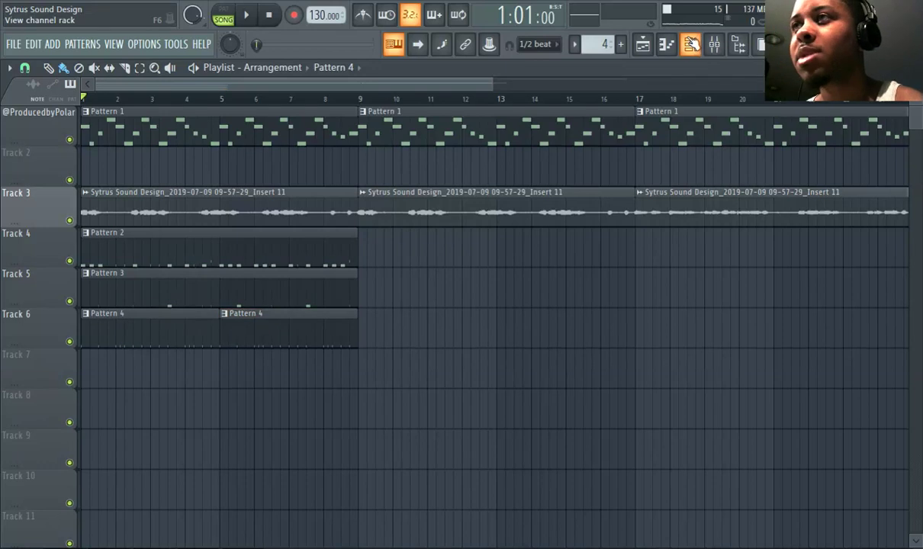
{"action": "left_click", "coordinate": [690, 44]}
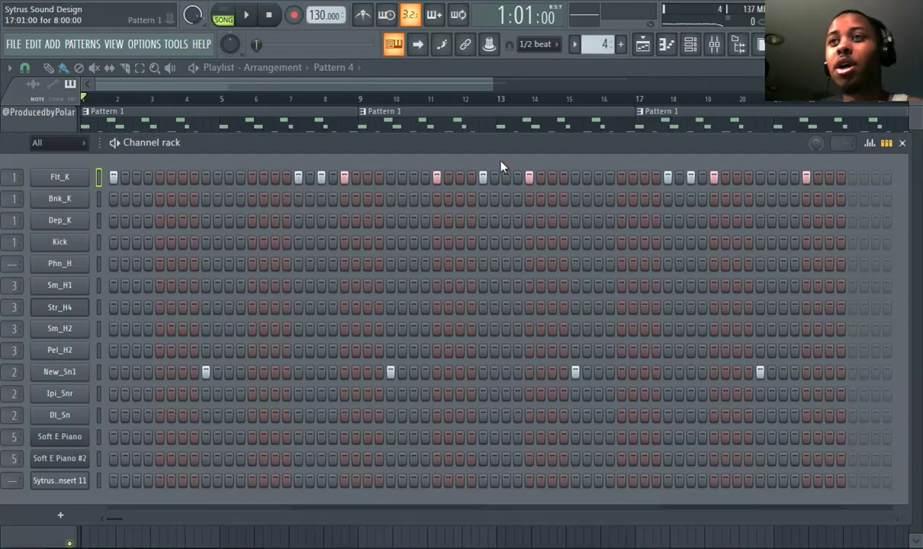
- Open Flt_K in the piano roll and raise its note velocities to 100%
{"action": "left_click", "coordinate": [682, 50]}
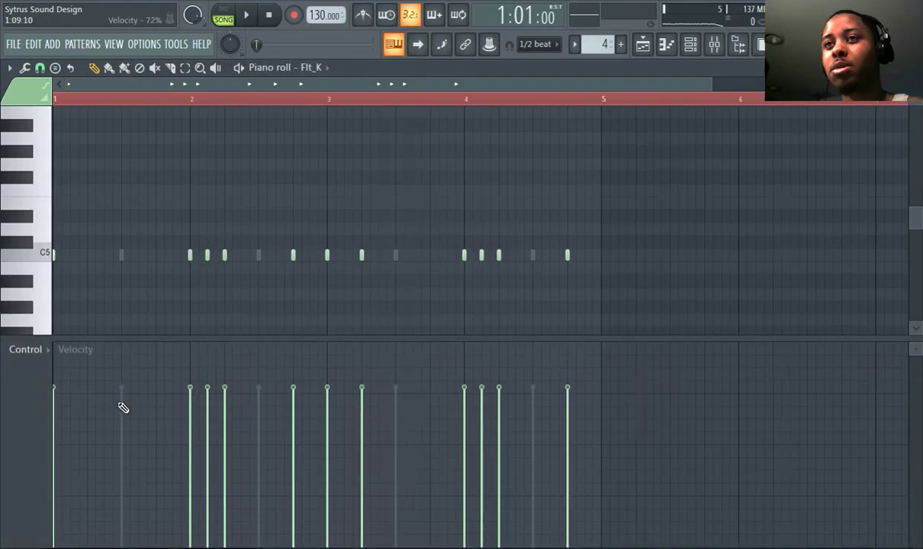
{"action": "mouse_move", "coordinate": [69, 362]}
{"action": "left_mouse_down"}
{"action": "mouse_move", "coordinate": [239, 179]}
{"action": "mouse_move", "coordinate": [563, 87]}
{"action": "left_mouse_up"}
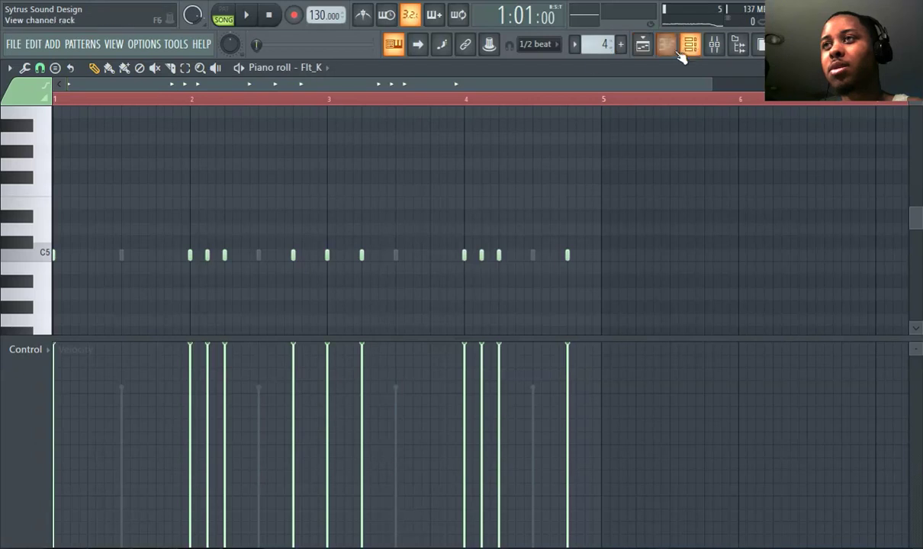
{"action": "left_click", "coordinate": [305, 68]}
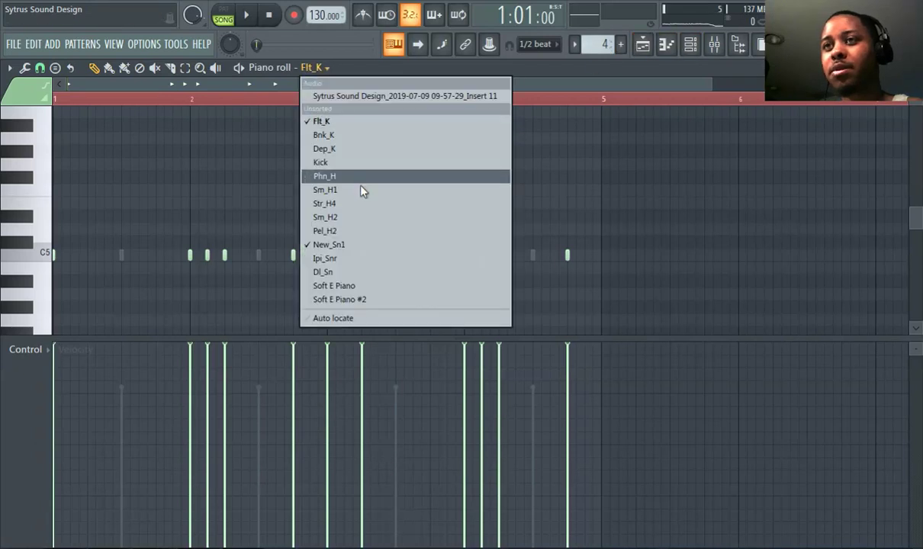
{"action": "left_click", "coordinate": [344, 234]}
{"action": "left_click", "coordinate": [319, 68]}
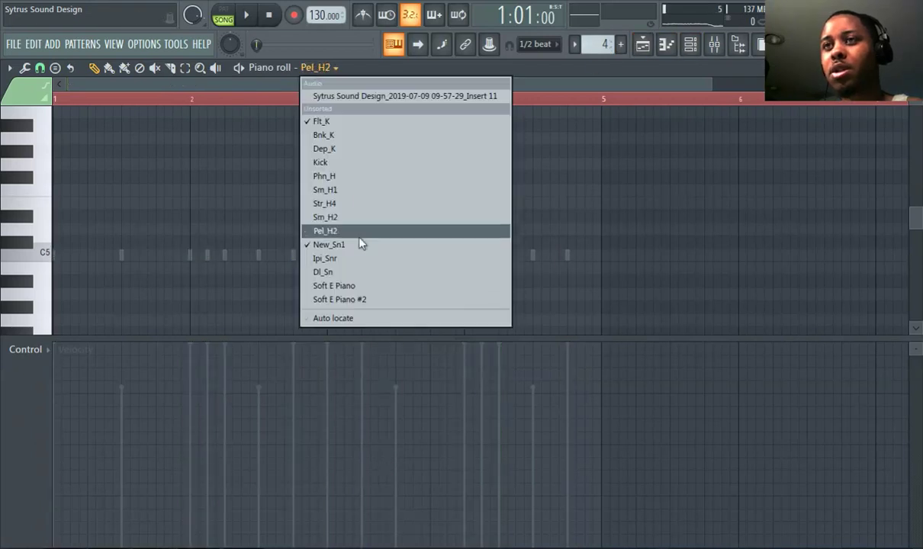
{"action": "left_click", "coordinate": [358, 245]}
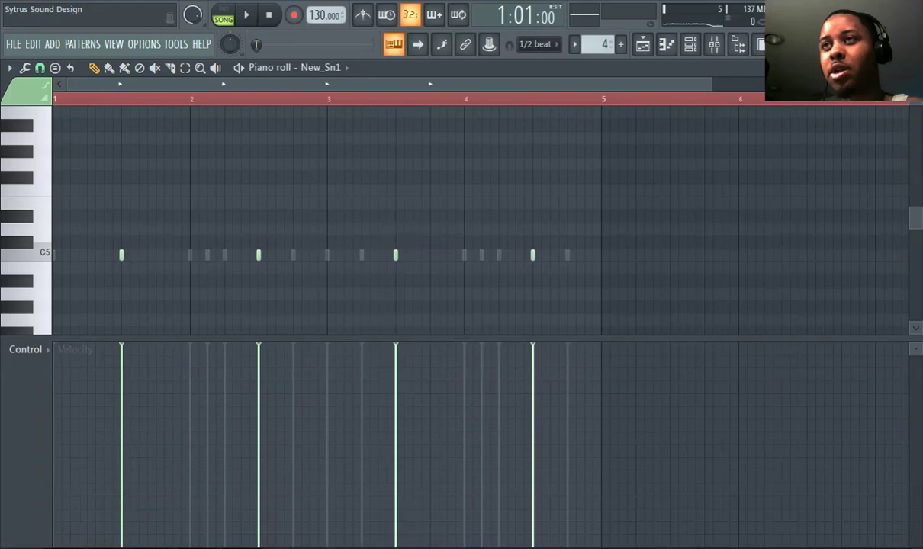
{"action": "left_click", "coordinate": [245, 15]}
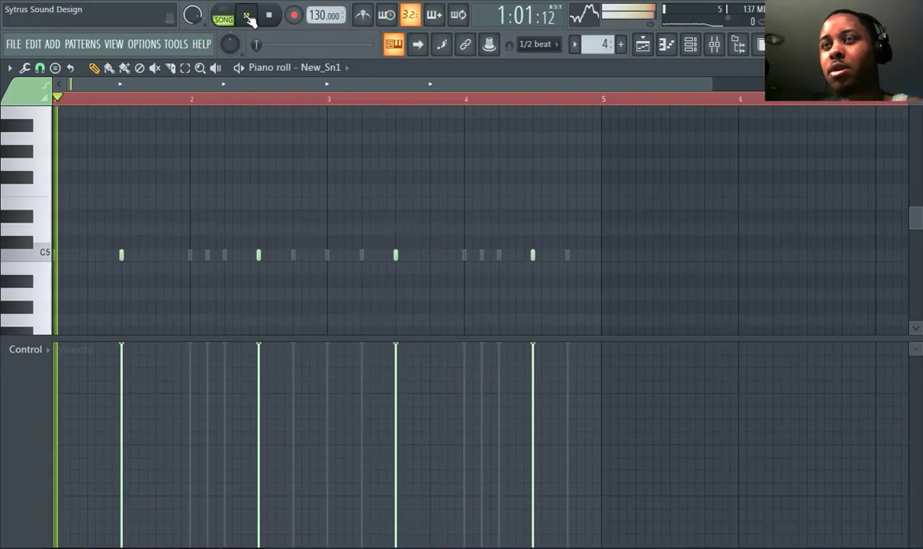
{"action": "left_click", "coordinate": [689, 47]}
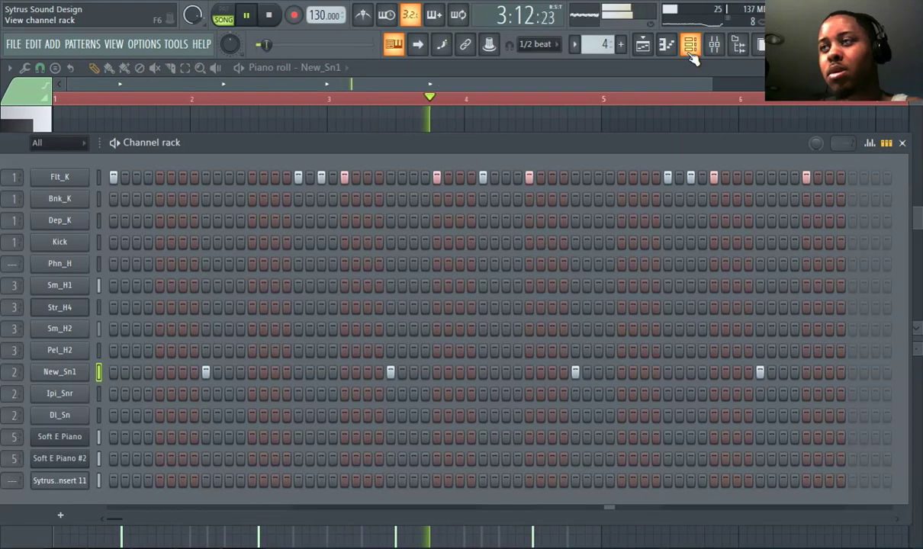
{"action": "left_click", "coordinate": [246, 15]}
{"action": "left_click", "coordinate": [548, 99]}
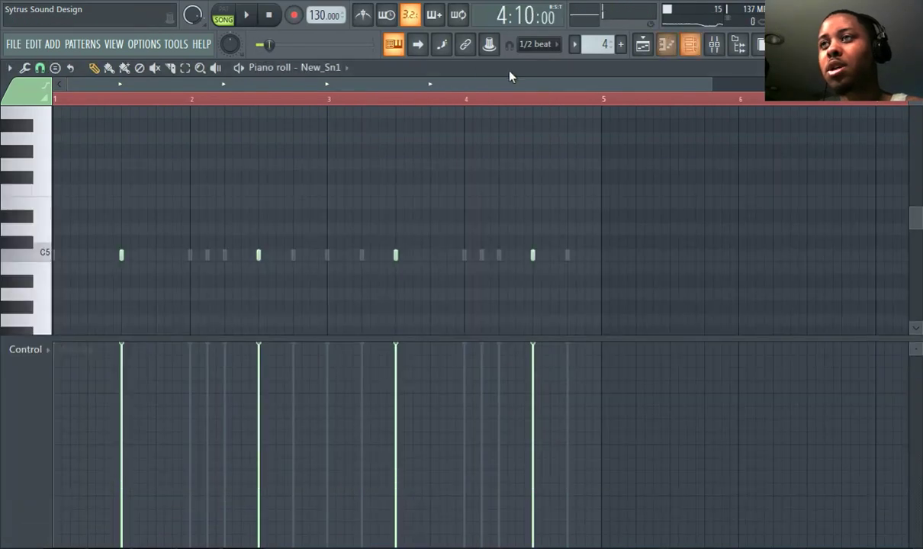
{"action": "left_click", "coordinate": [302, 77]}
- Show Flt_K in the piano roll, play from near bar 1, and reset the master pitch
{"action": "left_click", "coordinate": [329, 124]}
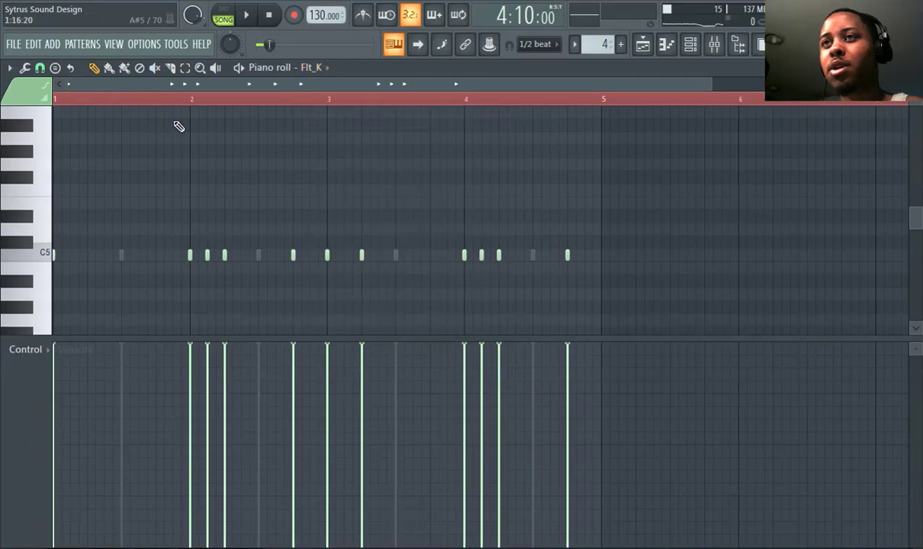
{"action": "left_click", "coordinate": [88, 100]}
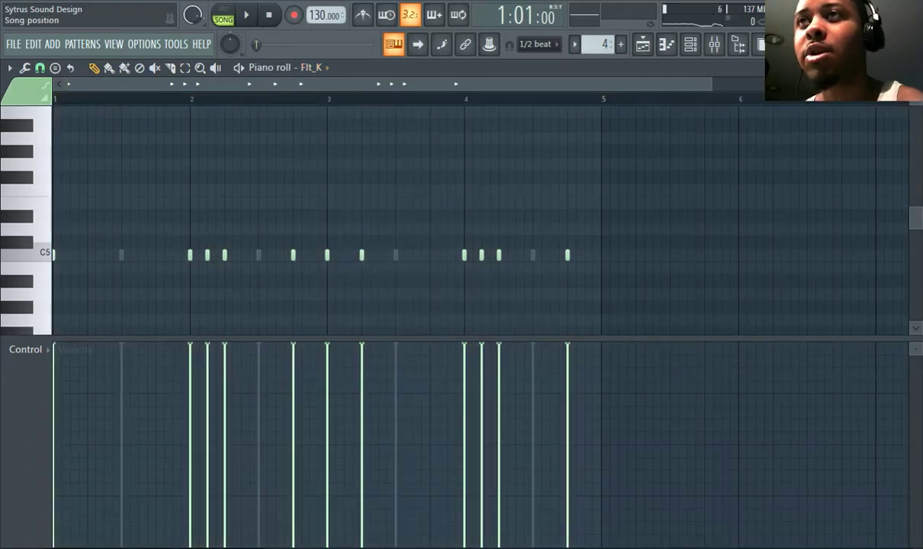
{"action": "left_click", "coordinate": [257, 25]}
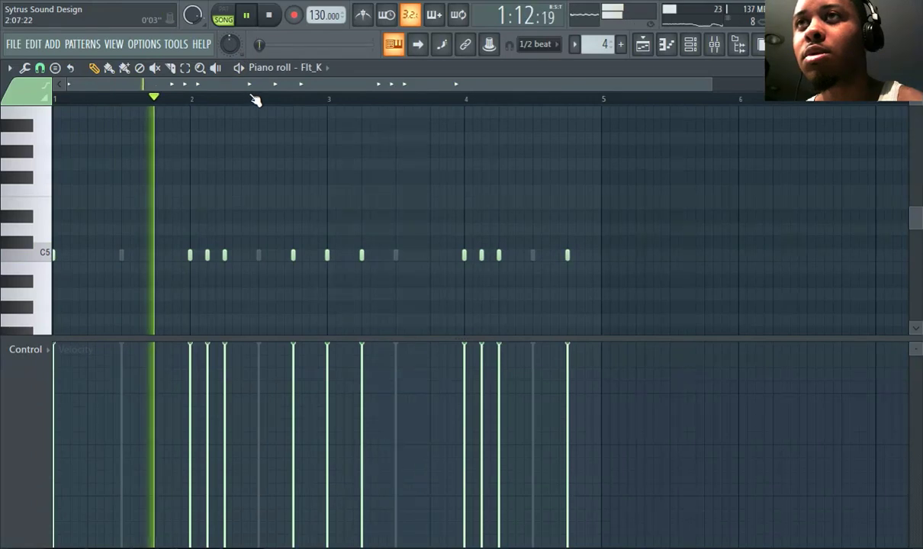
{"action": "right_click", "coordinate": [231, 47]}
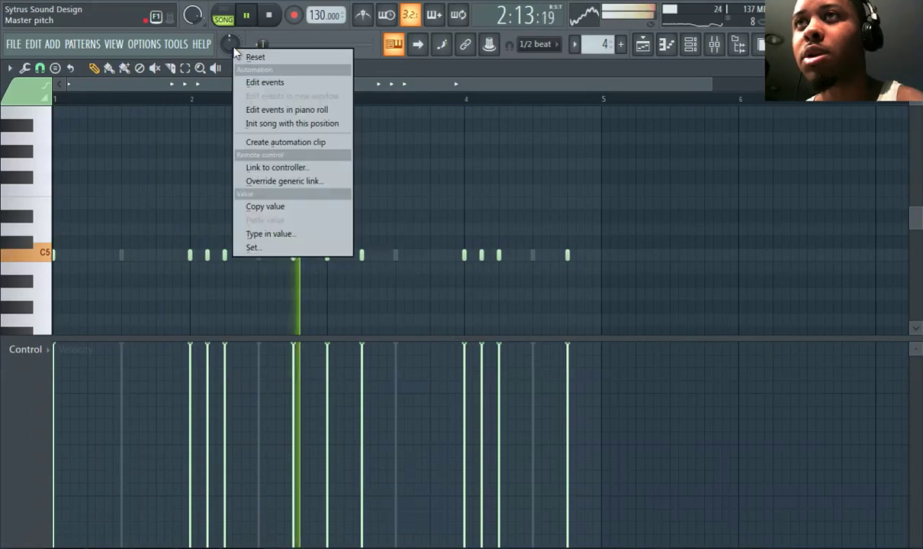
{"action": "left_click", "coordinate": [244, 58]}
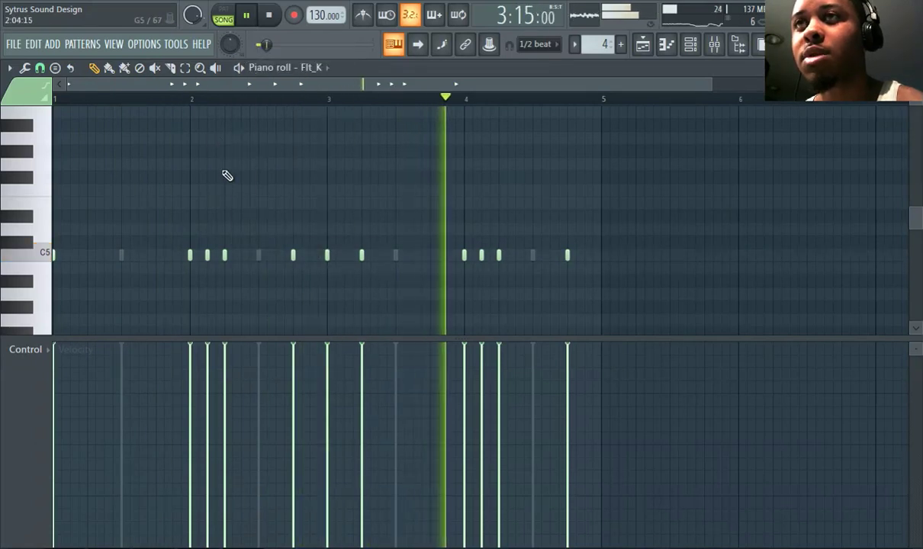
- Move Flt_K kick notes off C5 for pitch variation, raising the bar 2 kick to C#5
{"action": "scroll", "coordinate": [226, 176], "scroll_direction": "down", "scroll_amount": 2}
{"action": "scroll", "coordinate": [232, 190], "scroll_direction": "up", "scroll_amount": 3}
{"action": "scroll", "coordinate": [236, 188], "scroll_direction": "up", "scroll_amount": 4}
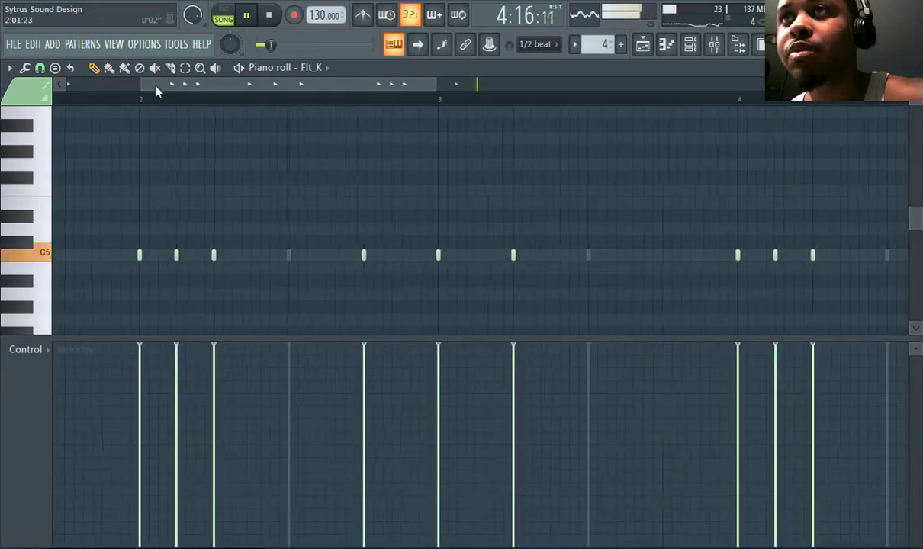
{"action": "scroll", "coordinate": [144, 97], "scroll_direction": "up", "scroll_amount": 2}
{"action": "scroll", "coordinate": [168, 91], "scroll_direction": "up", "scroll_amount": 3}
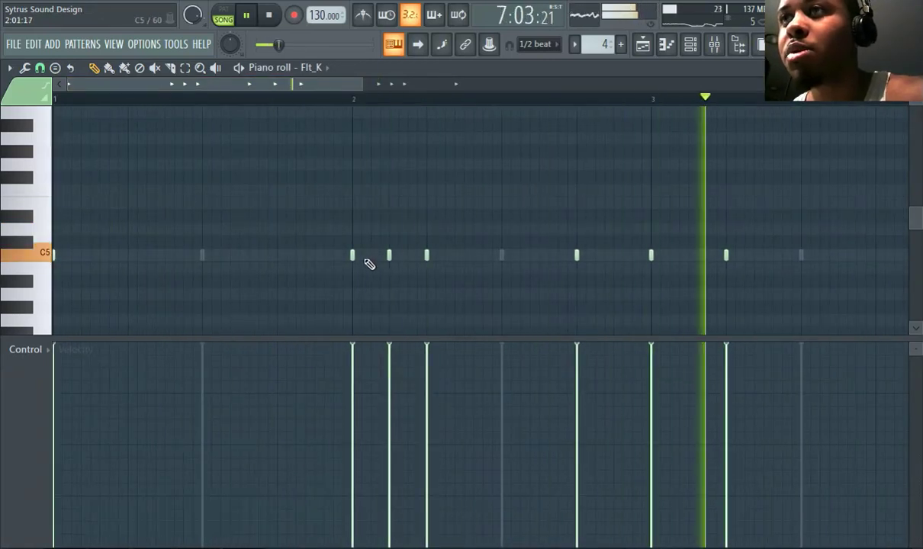
{"action": "left_click_drag", "start_coordinate": [352, 255], "coordinate": [352, 241]}
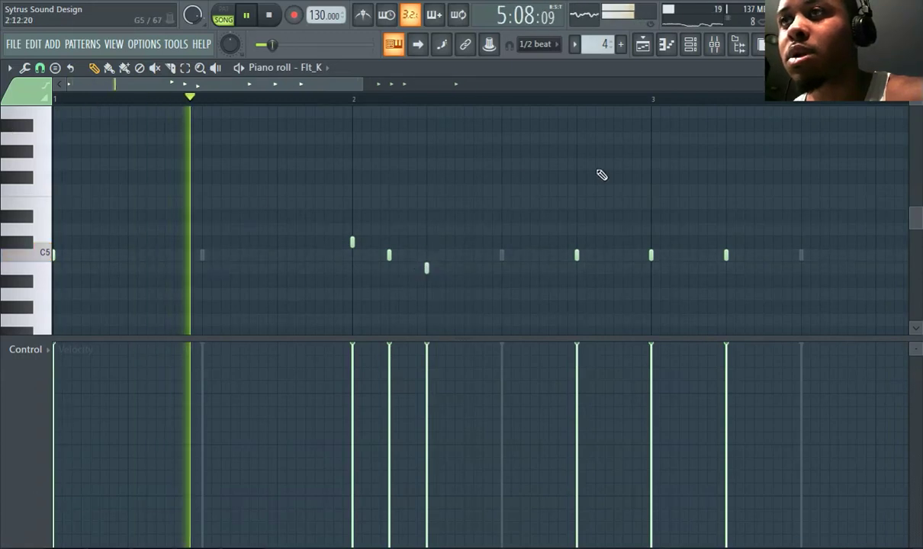
{"action": "scroll", "coordinate": [671, 172], "scroll_direction": "up", "scroll_amount": 2}
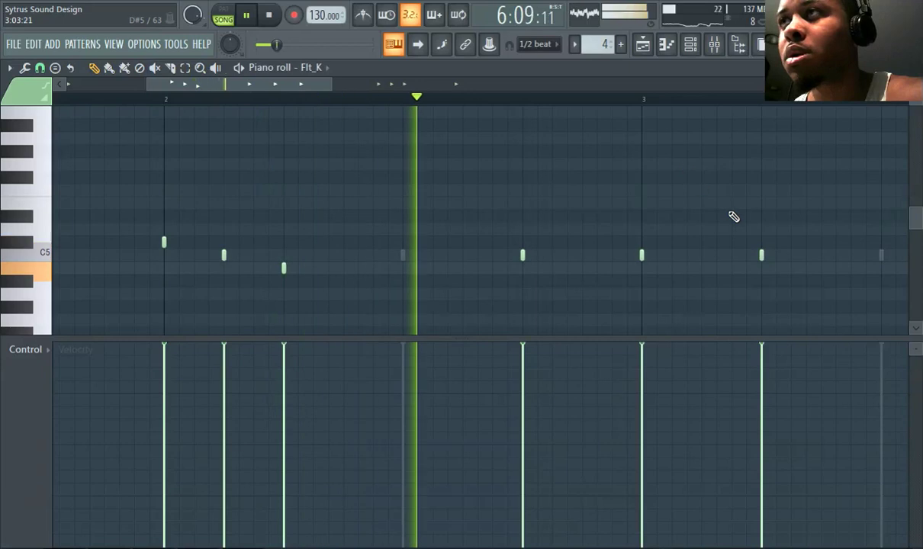
{"action": "scroll", "coordinate": [737, 221], "scroll_direction": "down", "scroll_amount": 2}
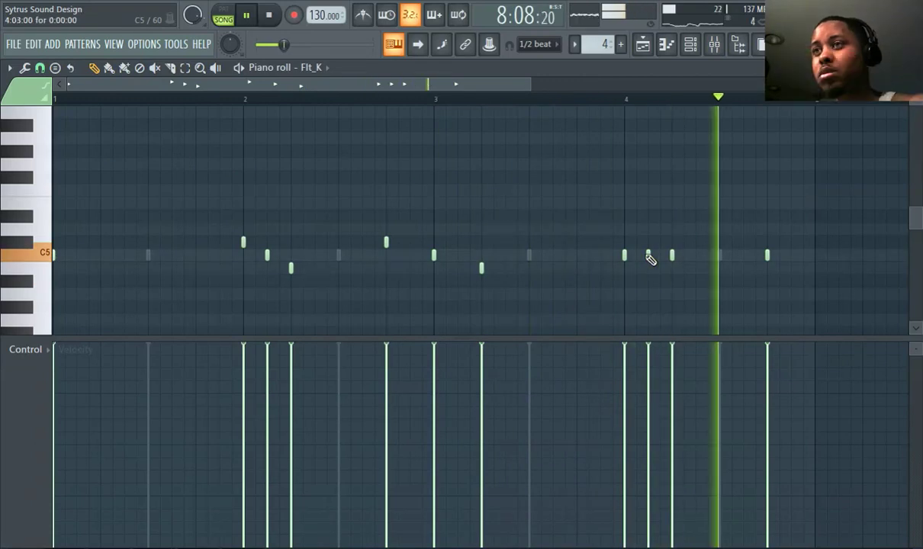
{"action": "scroll", "coordinate": [649, 257], "scroll_direction": "up", "scroll_amount": 2, "text": "ctrl"}
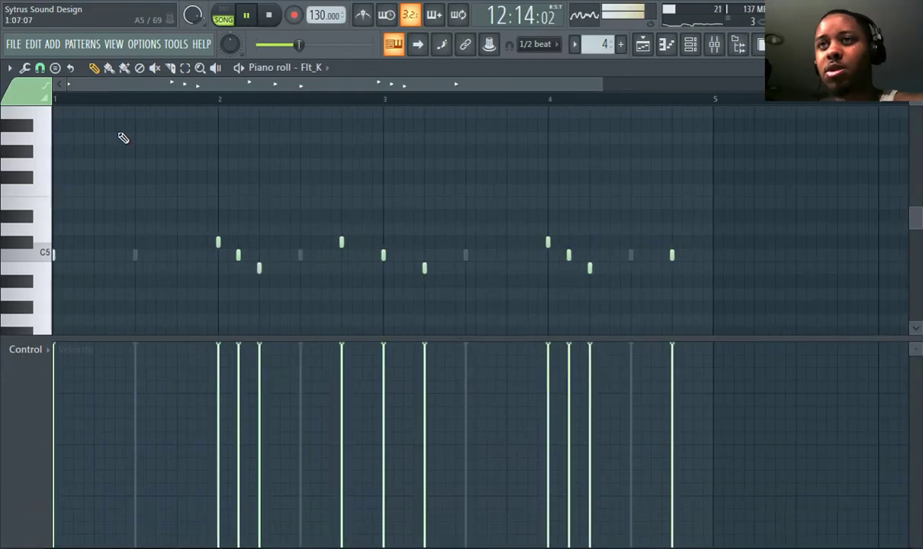
{"action": "left_click", "coordinate": [654, 45]}
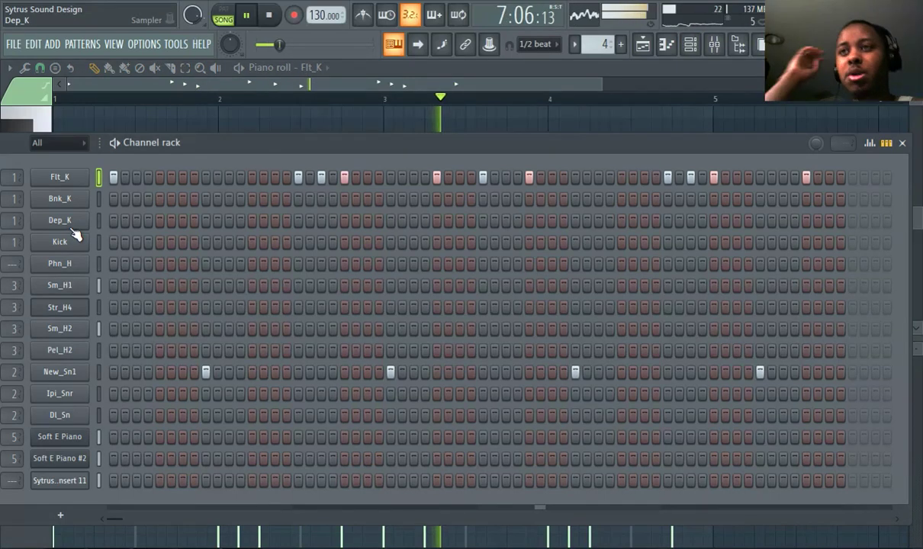
- Copy Flt_K's kick steps into the Bnk_K and Dep_K rows and replay the song from the start
{"action": "right_click", "coordinate": [71, 171]}
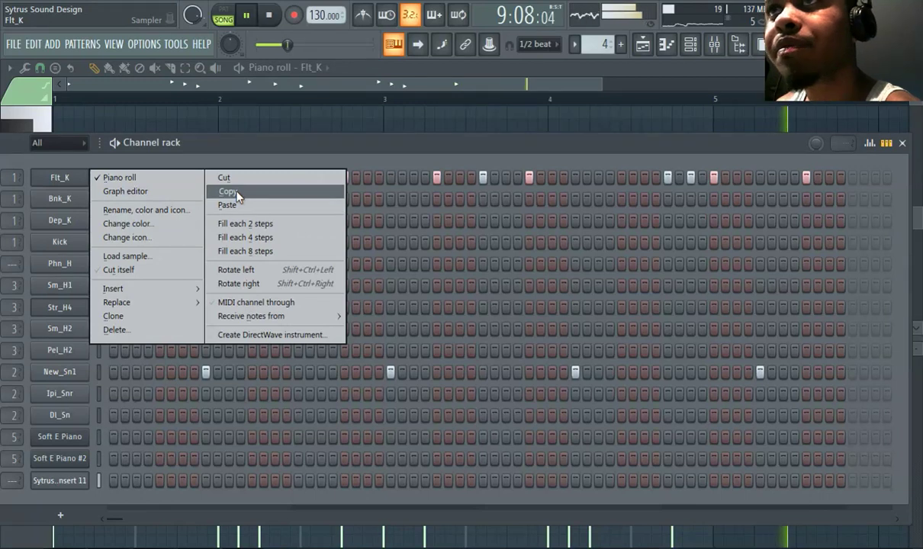
{"action": "left_click", "coordinate": [237, 192]}
{"action": "right_click", "coordinate": [83, 197]}
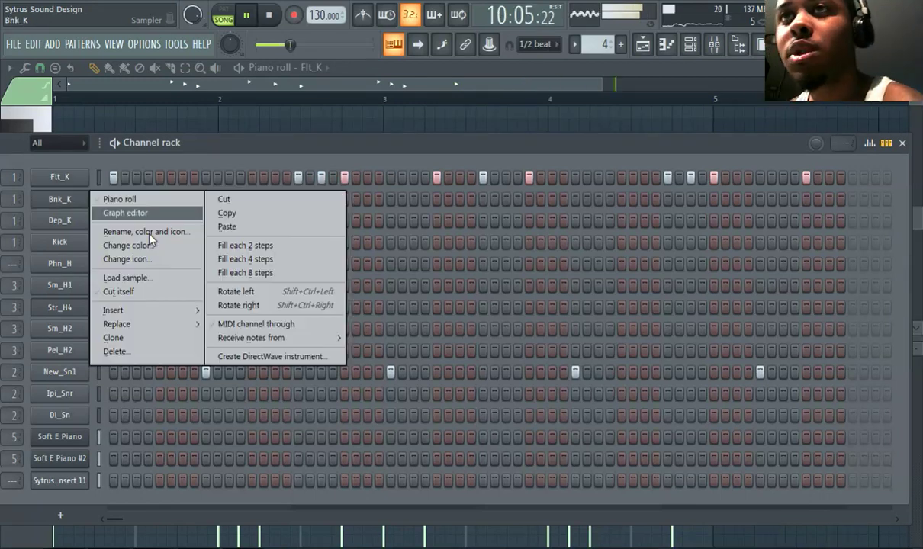
{"action": "left_click", "coordinate": [222, 227]}
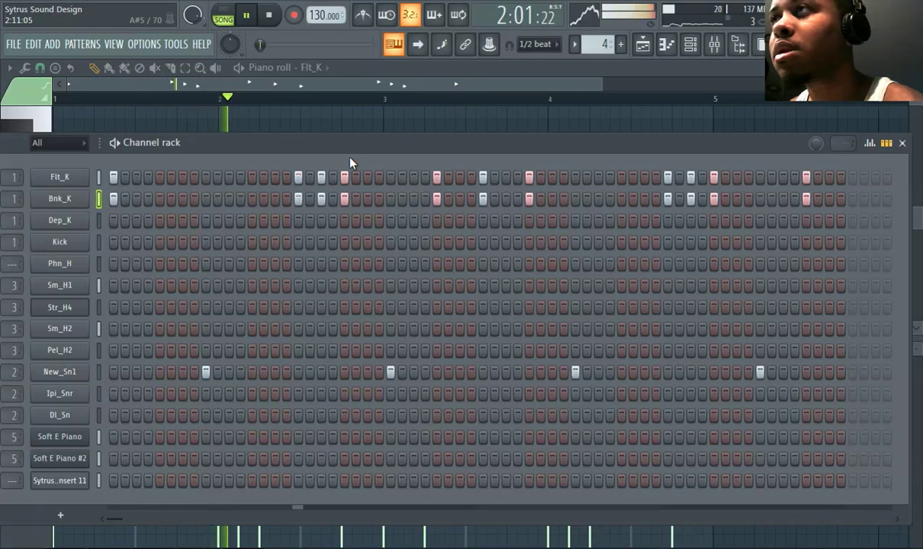
{"action": "right_click", "coordinate": [67, 224]}
{"action": "left_click", "coordinate": [203, 226]}
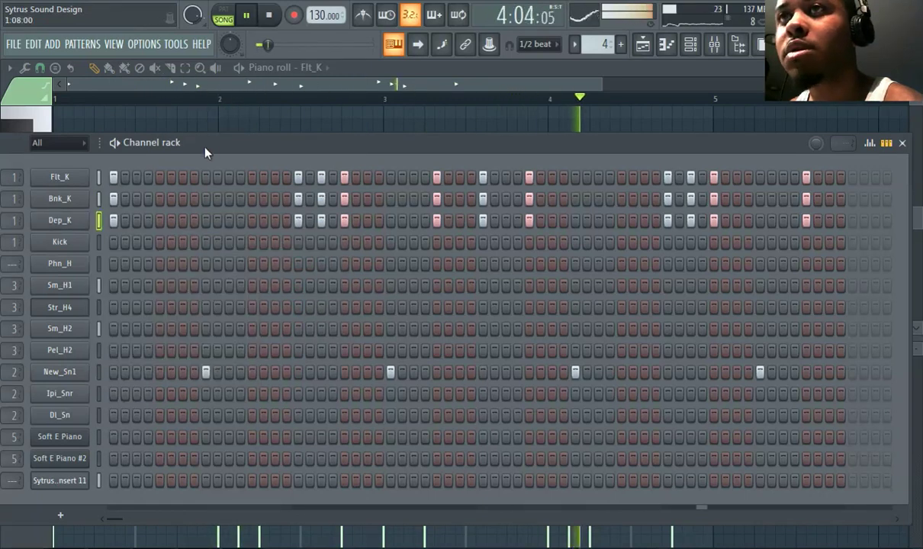
{"action": "left_click_drag", "start_coordinate": [205, 152], "coordinate": [207, 157]}
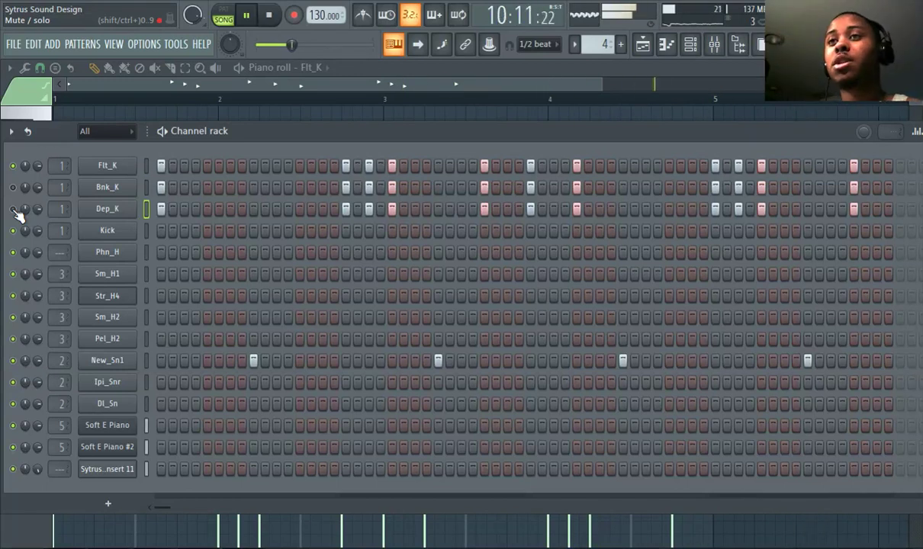
{"action": "left_click_drag", "start_coordinate": [295, 46], "coordinate": [258, 46]}
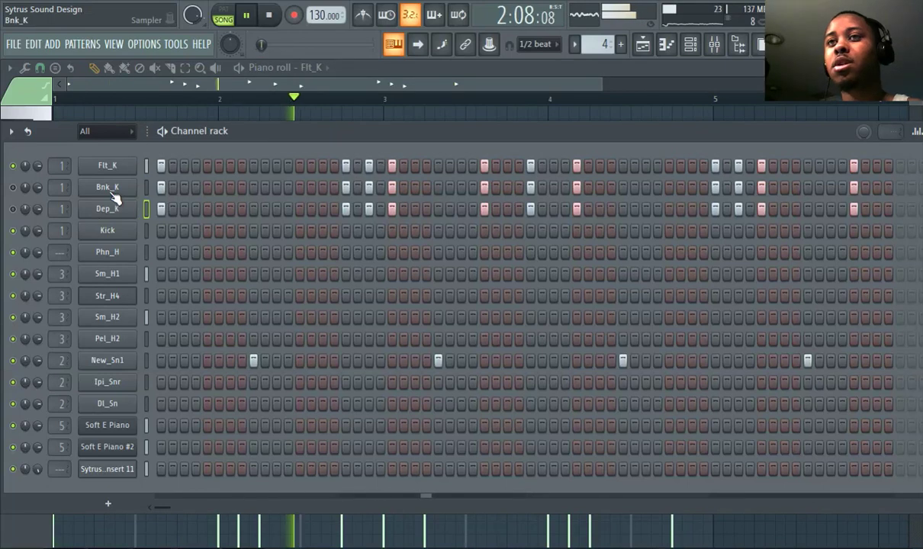
- Clone Flt_K as Flt_K #2, paste Flt_K's kick steps into it, then stop and restart playback
{"action": "right_click", "coordinate": [113, 183]}
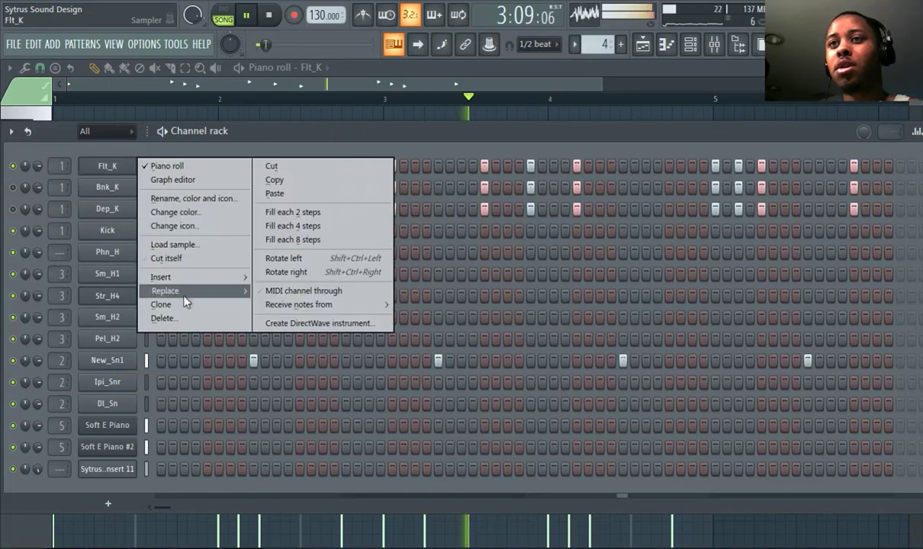
{"action": "left_click", "coordinate": [180, 304]}
{"action": "right_click", "coordinate": [127, 164]}
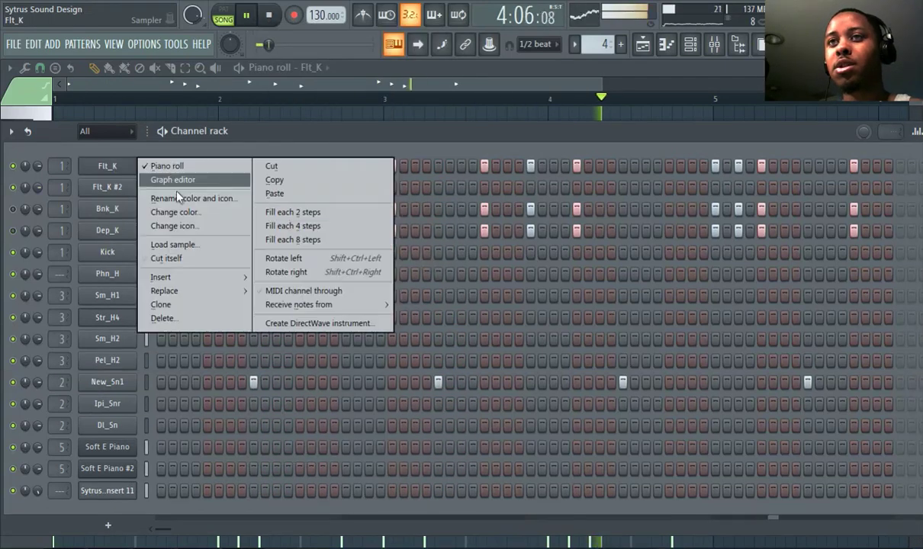
{"action": "left_click", "coordinate": [305, 181]}
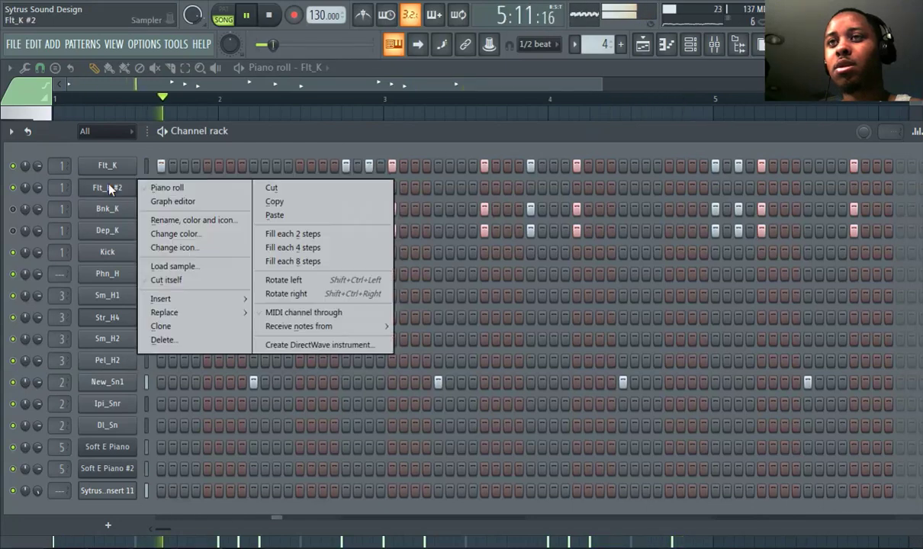
{"action": "right_click", "coordinate": [130, 186]}
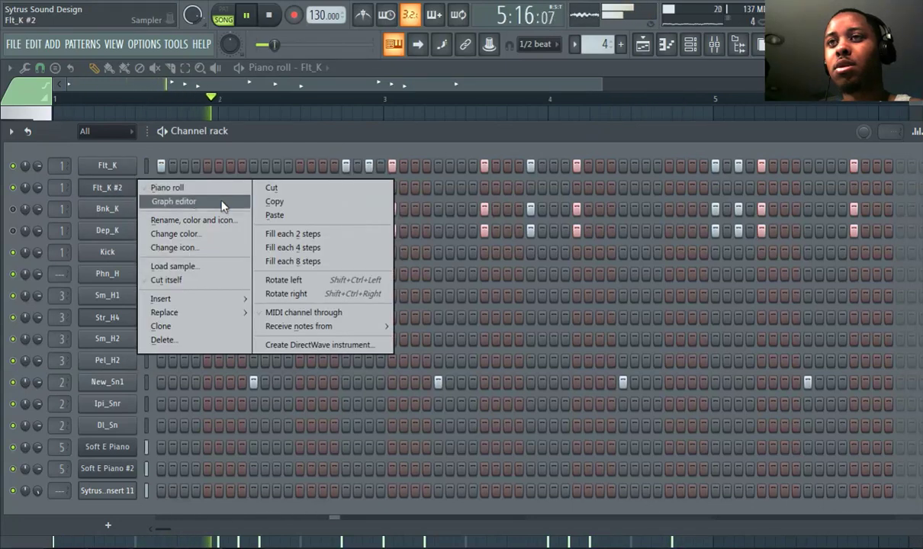
{"action": "left_click", "coordinate": [288, 215]}
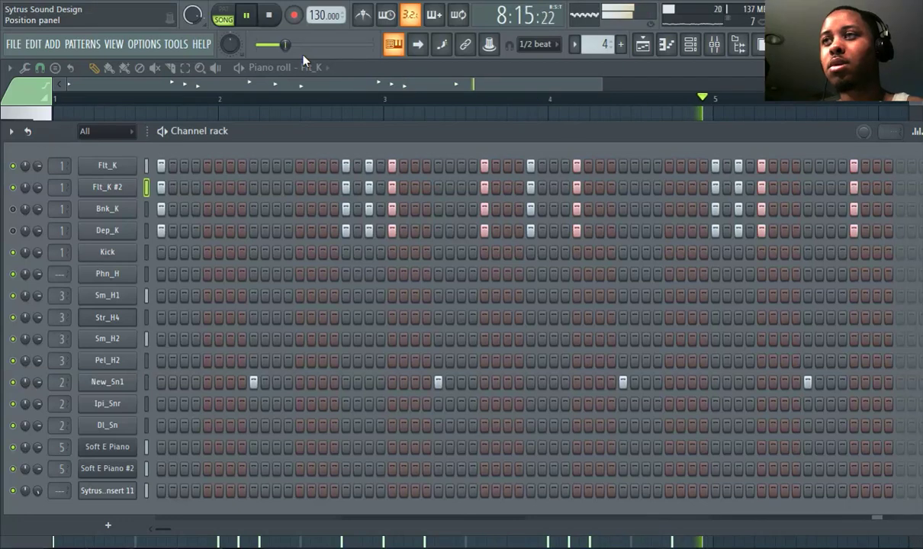
{"action": "left_click", "coordinate": [250, 16]}
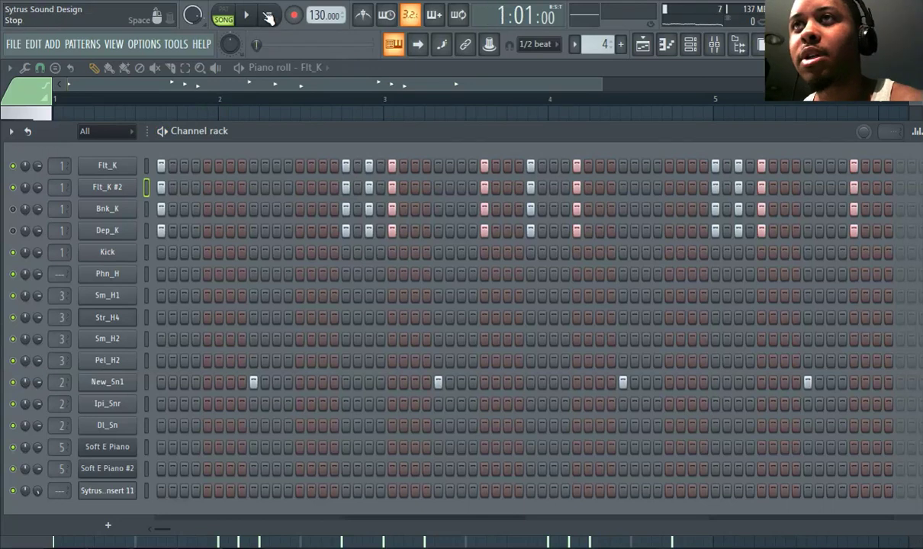
{"action": "key", "text": "space"}
- Copy New_Sn1's snare steps into Ipi_Snr and DI_Sn, then bring up the mixer
{"action": "right_click", "coordinate": [115, 382]}
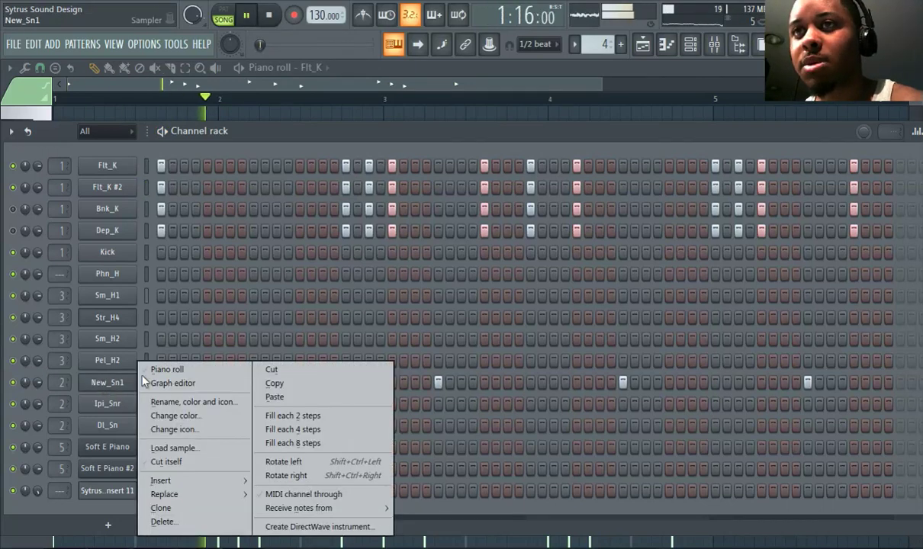
{"action": "left_click", "coordinate": [289, 384]}
{"action": "right_click", "coordinate": [114, 406]}
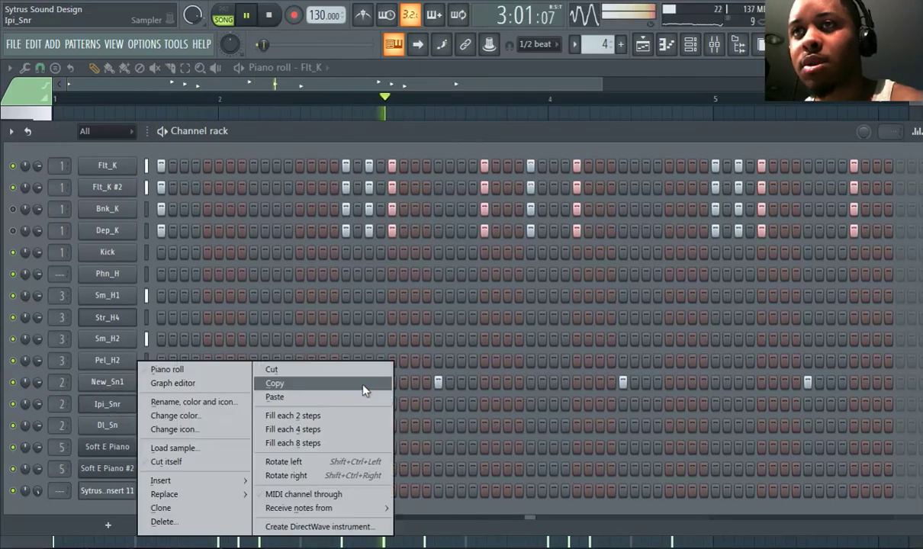
{"action": "left_click", "coordinate": [309, 396]}
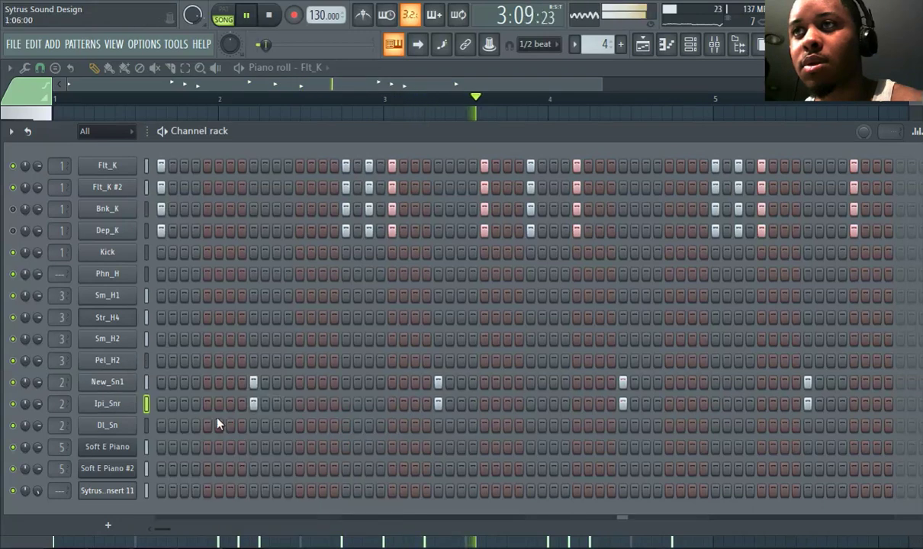
{"action": "right_click", "coordinate": [116, 434]}
{"action": "left_click", "coordinate": [264, 404]}
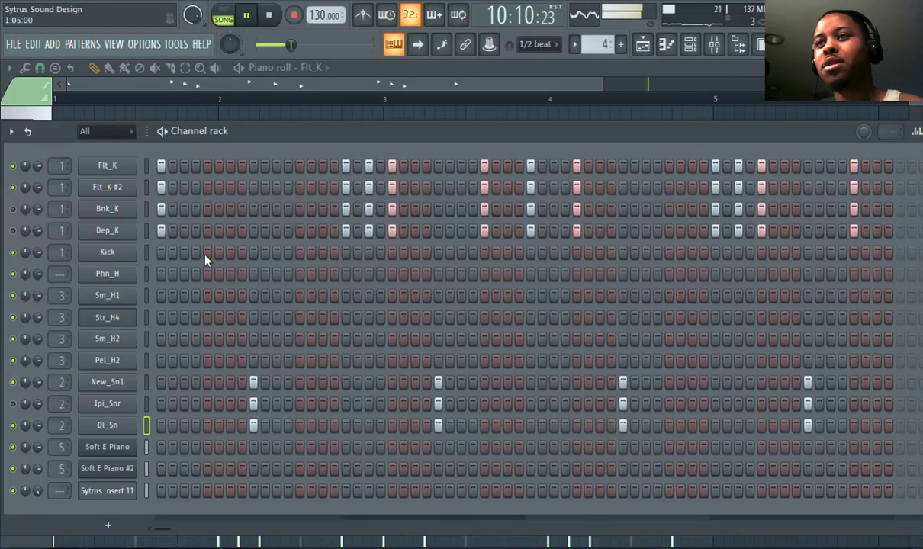
{"action": "left_click", "coordinate": [715, 43]}
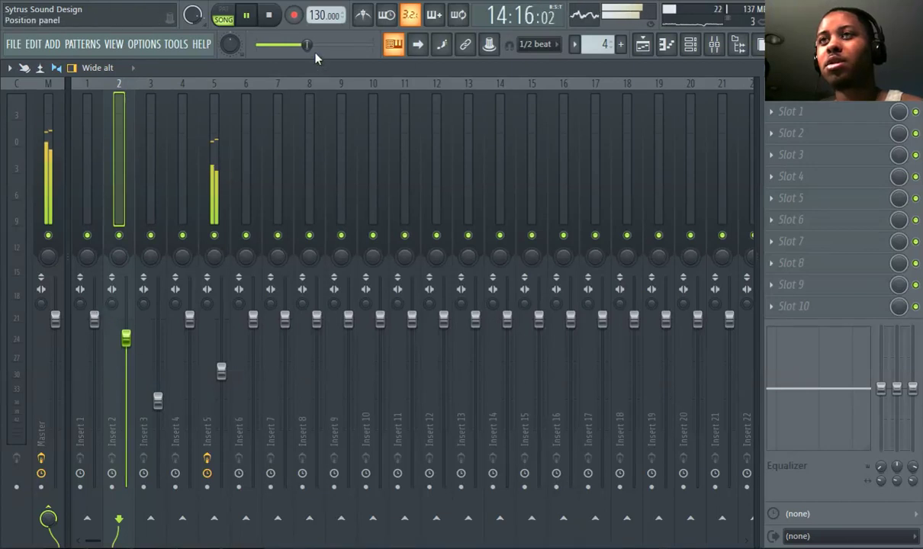
- Rewind to the song start and put Fruity Parametric EQ 2 on Insert 2, low shelf at about 24 Hz
{"action": "left_click_drag", "start_coordinate": [308, 45], "coordinate": [259, 44]}
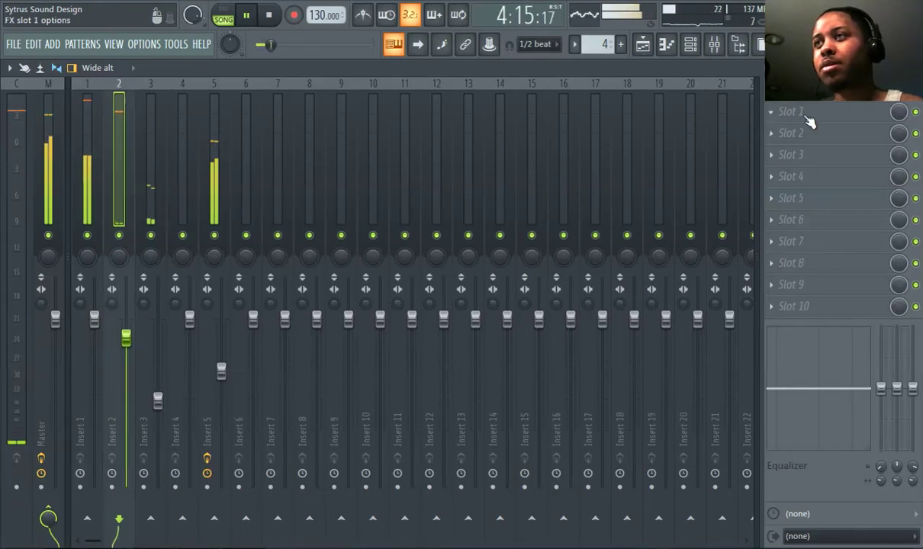
{"action": "left_click", "coordinate": [812, 116]}
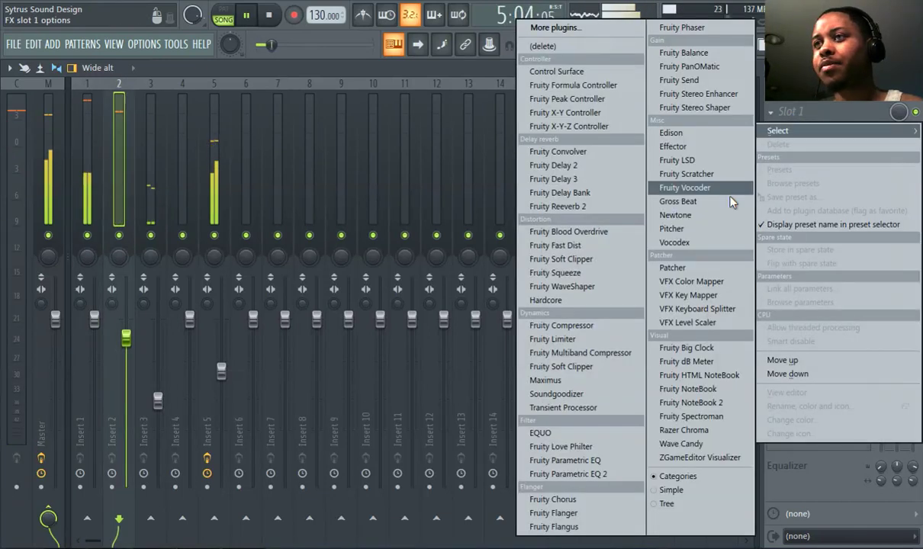
{"action": "left_click", "coordinate": [568, 474]}
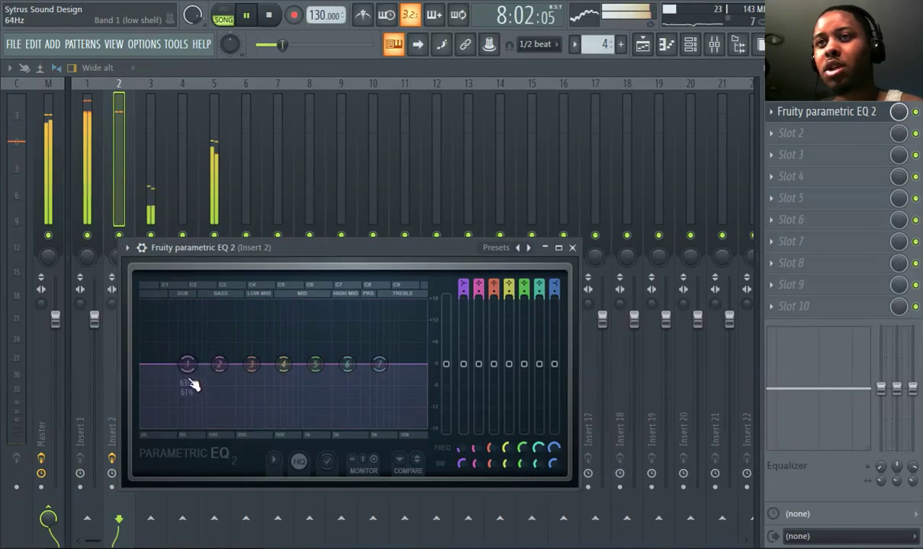
{"action": "left_click_drag", "start_coordinate": [187, 364], "coordinate": [142, 425]}
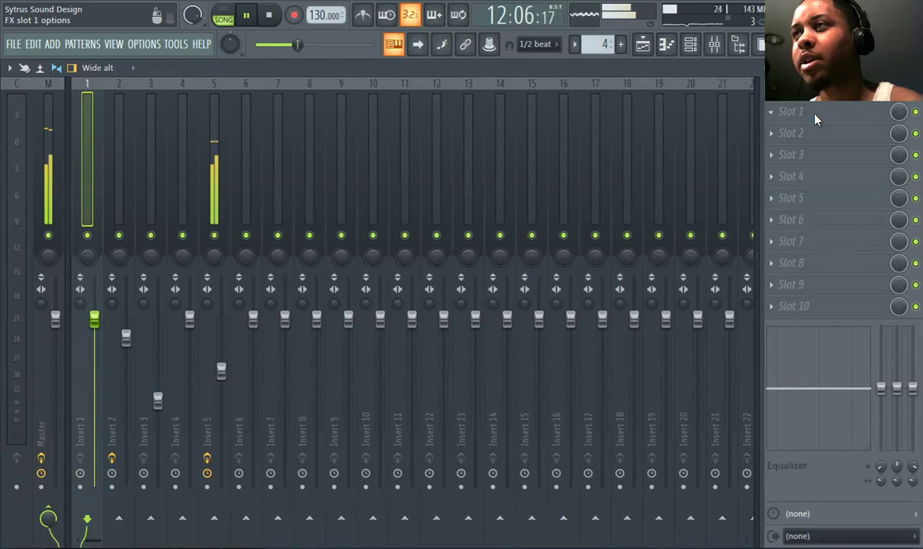
- Load Fruity Parametric EQ 2 on Insert 1, boost the low shelf and low mids, roll off highs with band 7
{"action": "left_click", "coordinate": [815, 118]}
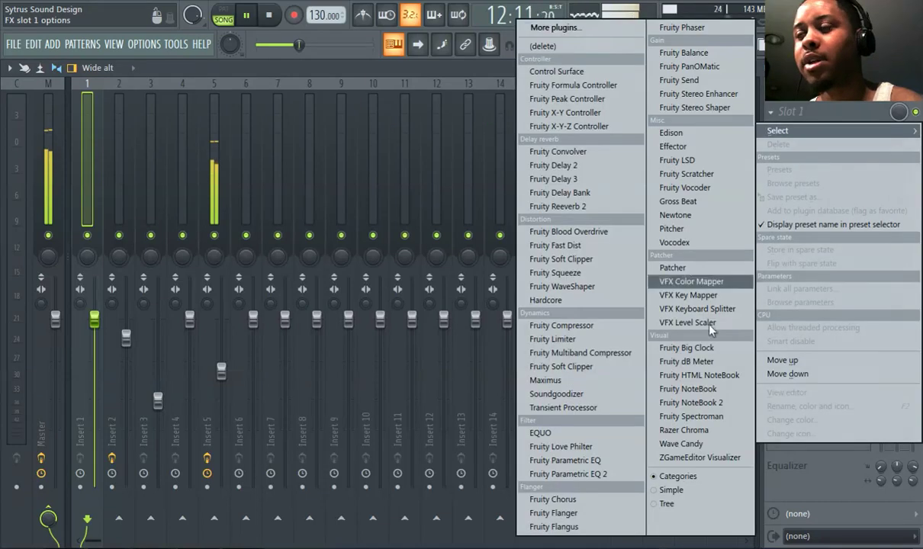
{"action": "left_click", "coordinate": [609, 480]}
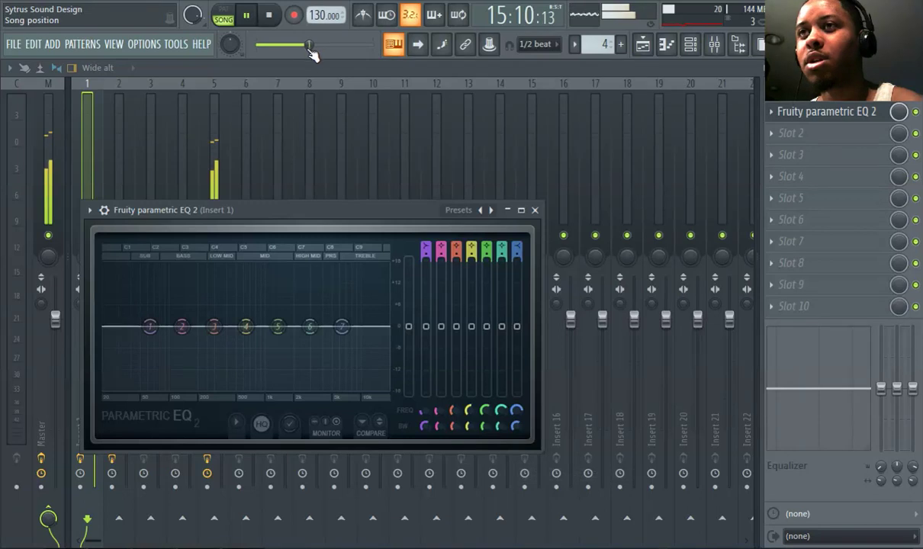
{"action": "left_click_drag", "start_coordinate": [150, 326], "coordinate": [136, 295]}
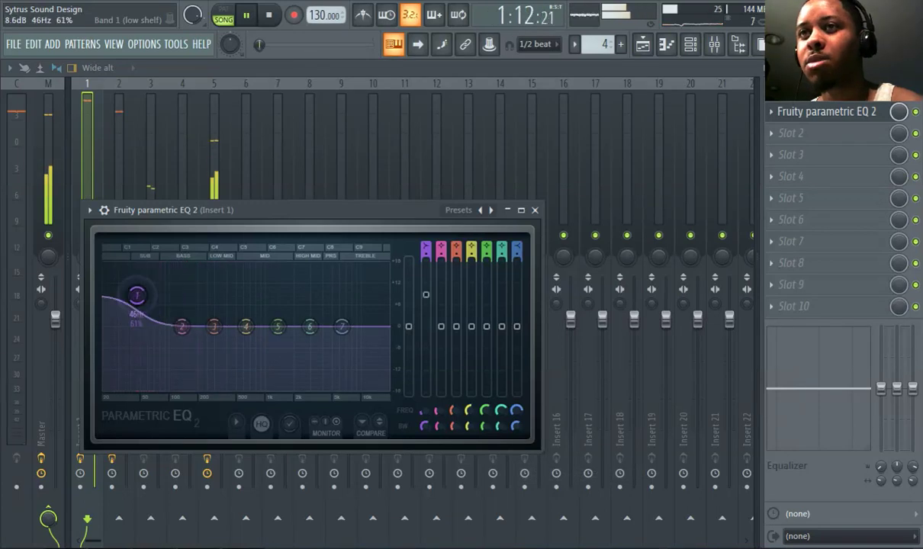
{"action": "left_click_drag", "start_coordinate": [182, 326], "coordinate": [144, 312]}
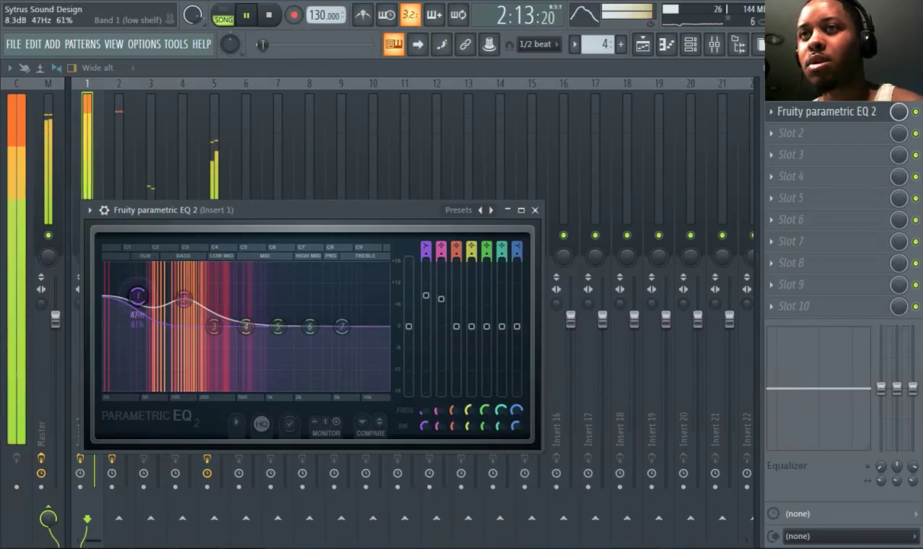
{"action": "left_click_drag", "start_coordinate": [213, 325], "coordinate": [184, 274]}
{"action": "mouse_move", "coordinate": [144, 313]}
{"action": "left_mouse_down"}
{"action": "mouse_move", "coordinate": [128, 313]}
{"action": "mouse_move", "coordinate": [144, 309]}
{"action": "mouse_move", "coordinate": [134, 264]}
{"action": "mouse_move", "coordinate": [147, 268]}
{"action": "mouse_move", "coordinate": [145, 327]}
{"action": "mouse_move", "coordinate": [148, 318]}
{"action": "left_mouse_up"}
{"action": "left_click_drag", "start_coordinate": [184, 273], "coordinate": [223, 319]}
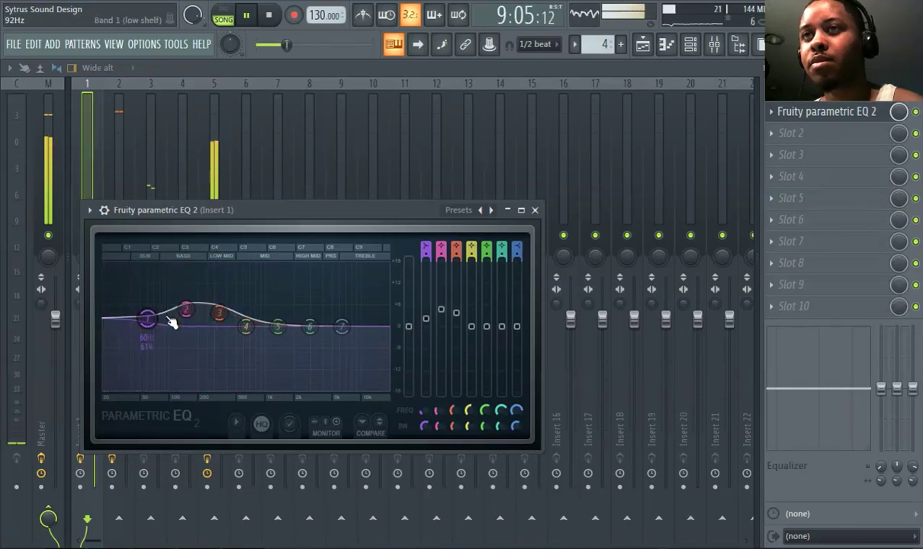
{"action": "left_click_drag", "start_coordinate": [342, 327], "coordinate": [387, 388]}
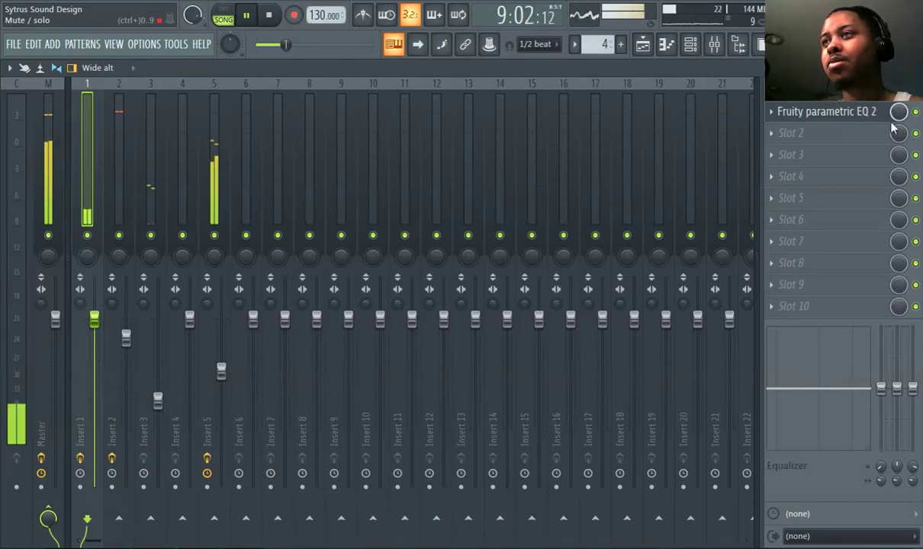
- Lower Insert 1's volume slightly, pause playback and bring up the playlist
{"action": "left_click_drag", "start_coordinate": [94, 320], "coordinate": [94, 326]}
{"action": "left_click", "coordinate": [247, 21]}
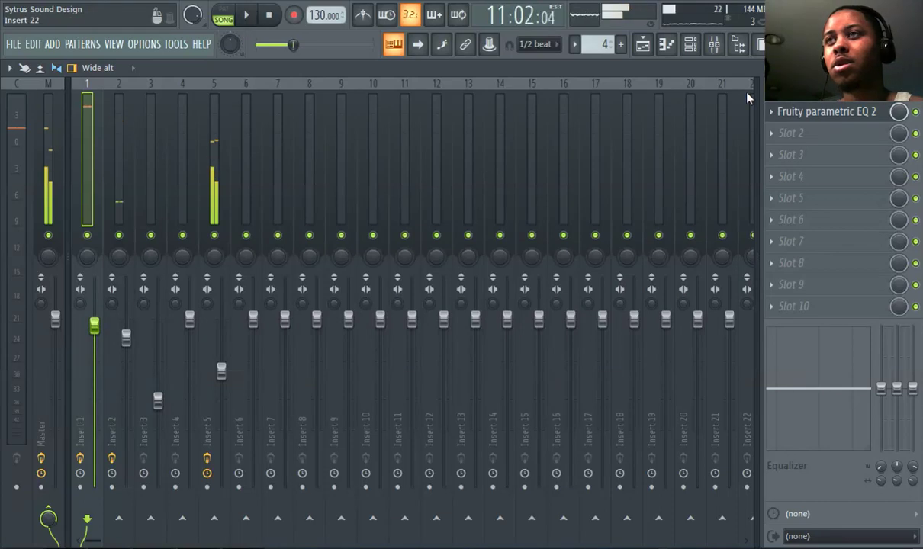
{"action": "left_click", "coordinate": [648, 48]}
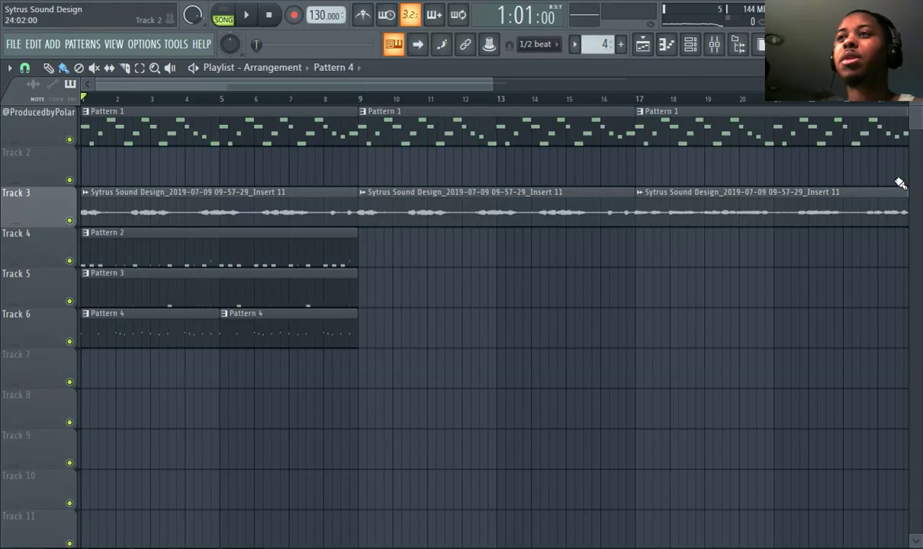
- Select Patterns 2 and 3, play the arrangement briefly, pause, and rewind to bar 1
{"action": "left_click", "coordinate": [127, 258]}
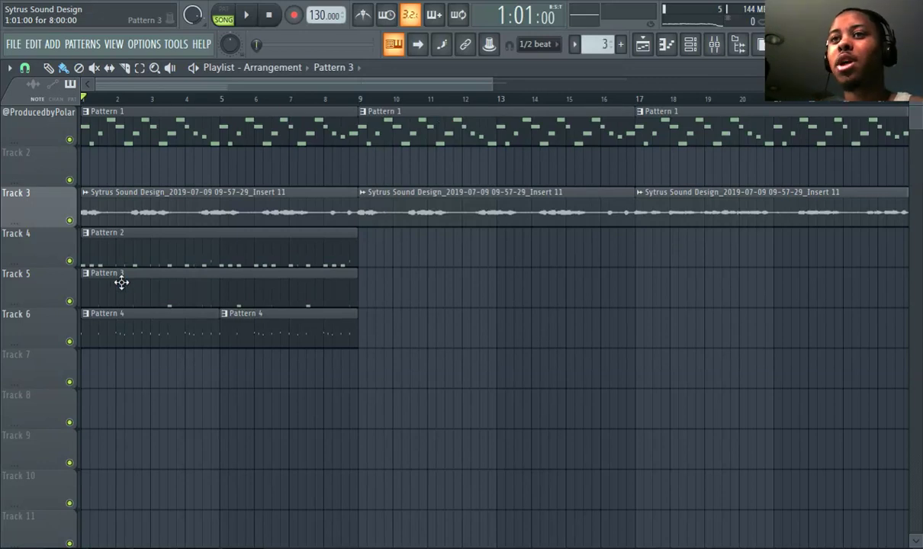
{"action": "left_click", "coordinate": [155, 302]}
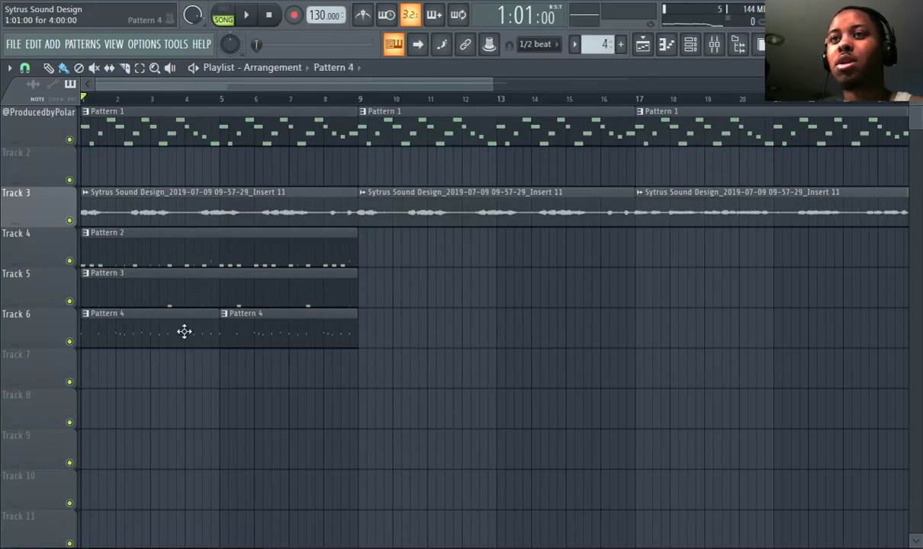
{"action": "left_click", "coordinate": [247, 16]}
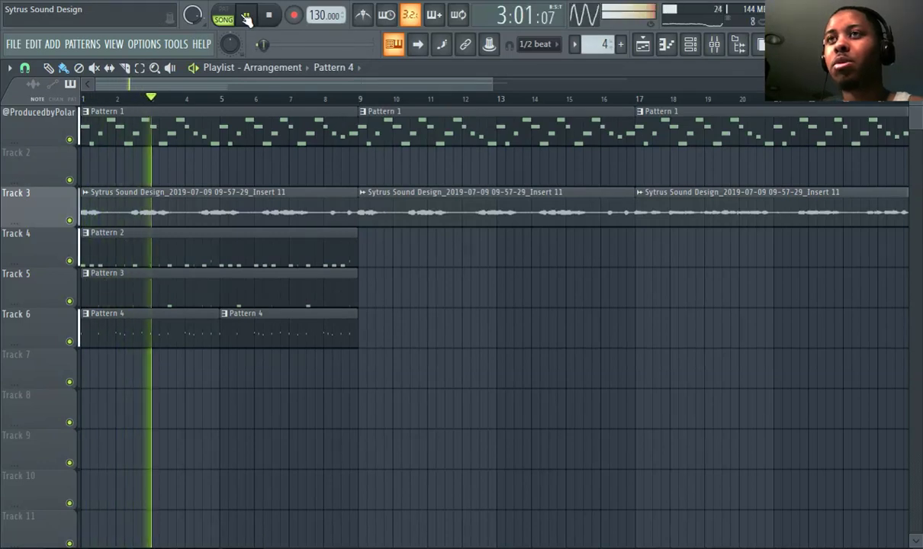
{"action": "left_click", "coordinate": [246, 17]}
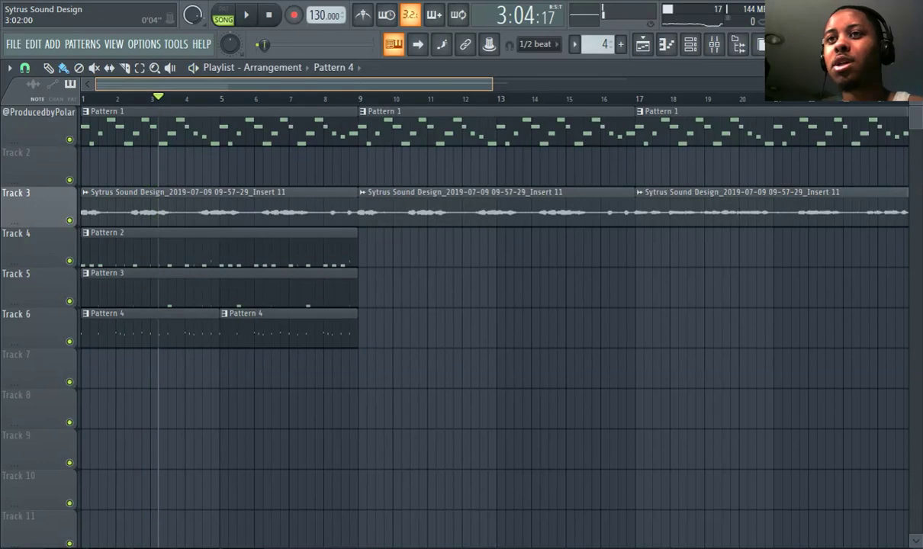
{"action": "key", "text": "space"}
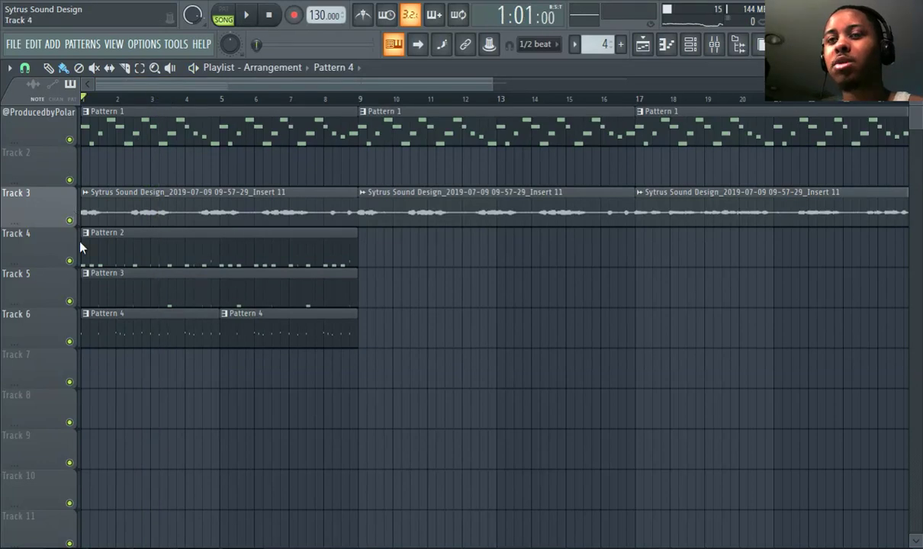
- Show Flt_K's kick notes in the piano roll, start playback and zoom the view in and out
{"action": "left_click", "coordinate": [675, 48]}
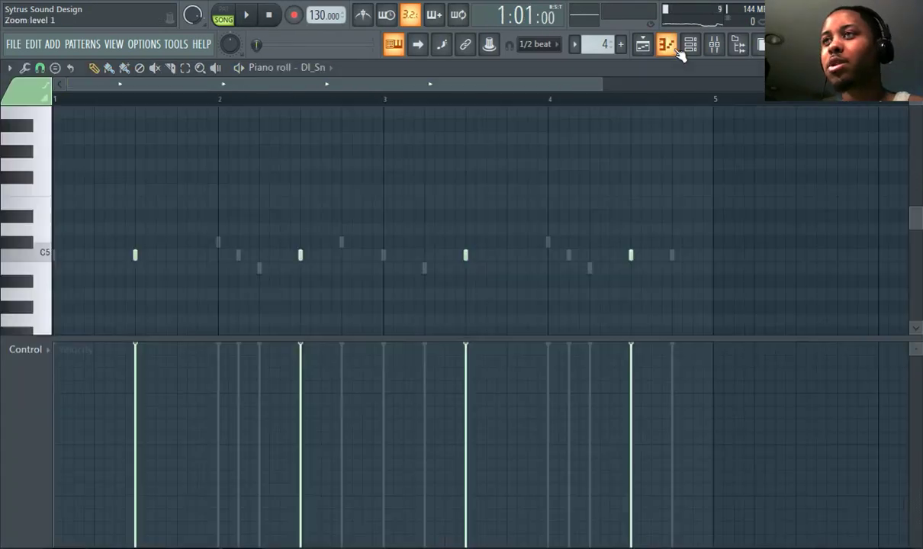
{"action": "left_click", "coordinate": [326, 71]}
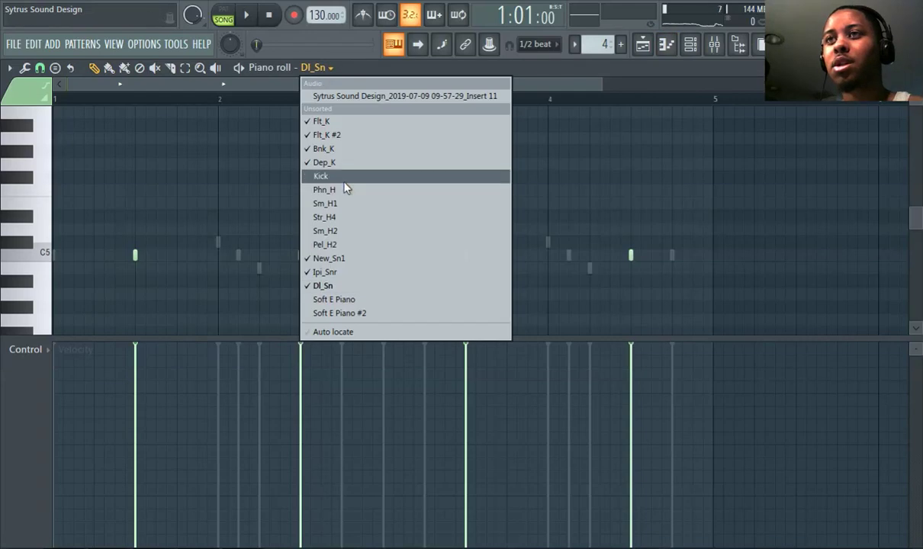
{"action": "left_click", "coordinate": [345, 124]}
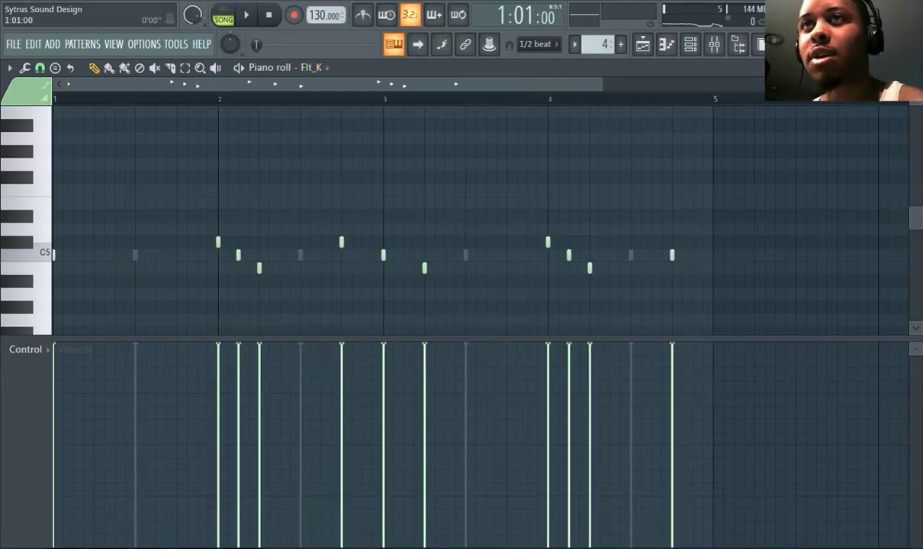
{"action": "left_click", "coordinate": [245, 22]}
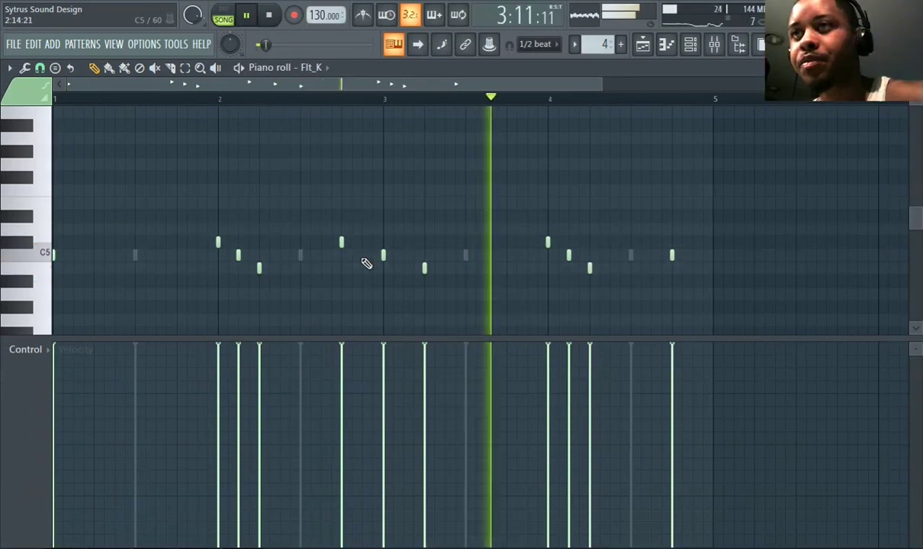
{"action": "scroll", "coordinate": [366, 265], "scroll_direction": "up", "scroll_amount": 2}
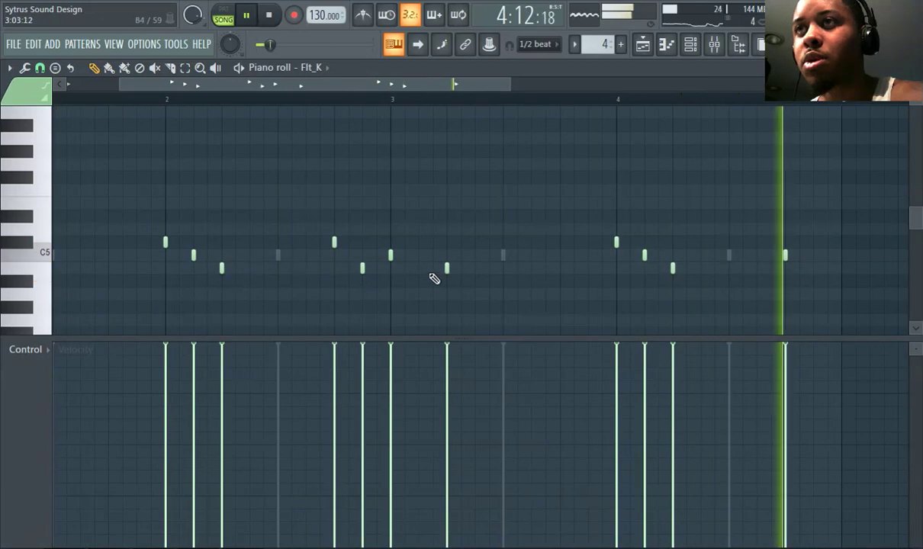
{"action": "scroll", "coordinate": [241, 161], "scroll_direction": "down", "scroll_amount": 2}
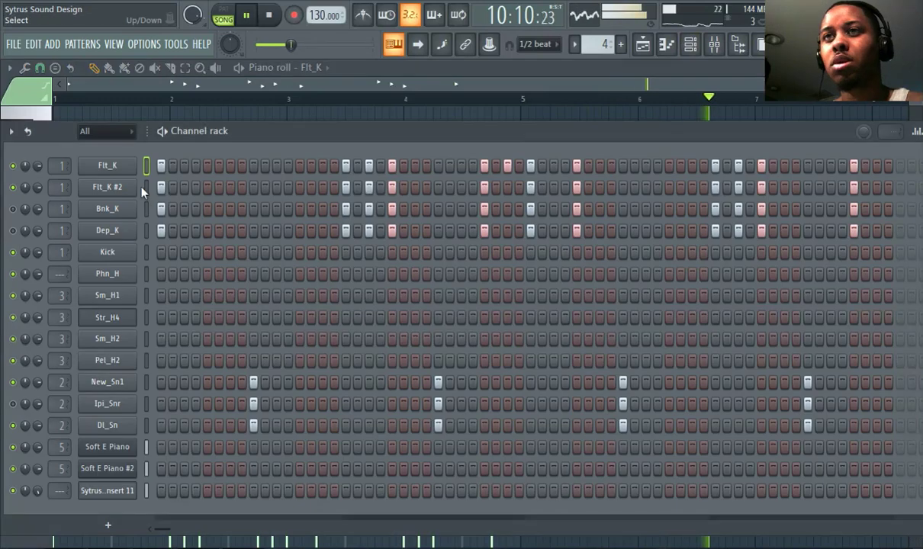
- Copy Flt_K's step pattern and paste it into Flt_K #2
{"action": "right_click", "coordinate": [126, 168]}
{"action": "left_click", "coordinate": [273, 180]}
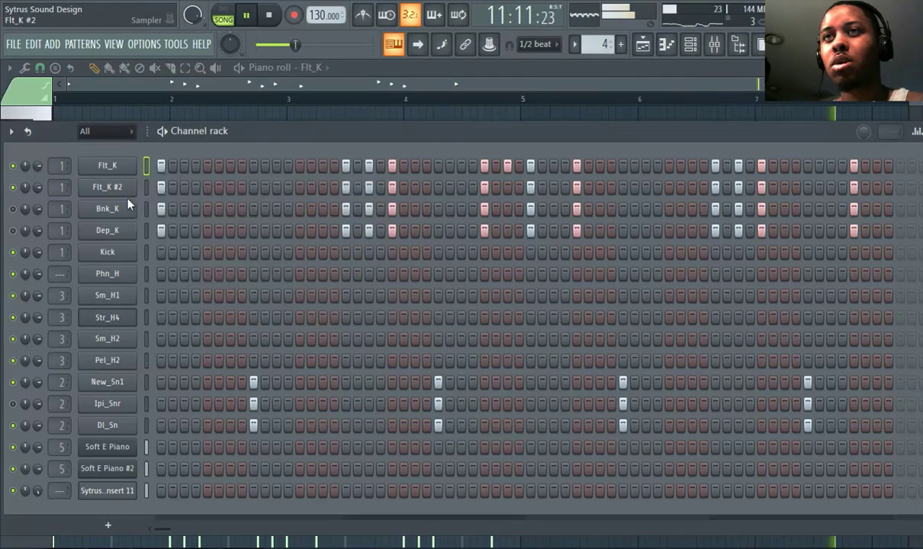
{"action": "right_click", "coordinate": [121, 188]}
{"action": "left_click", "coordinate": [325, 219]}
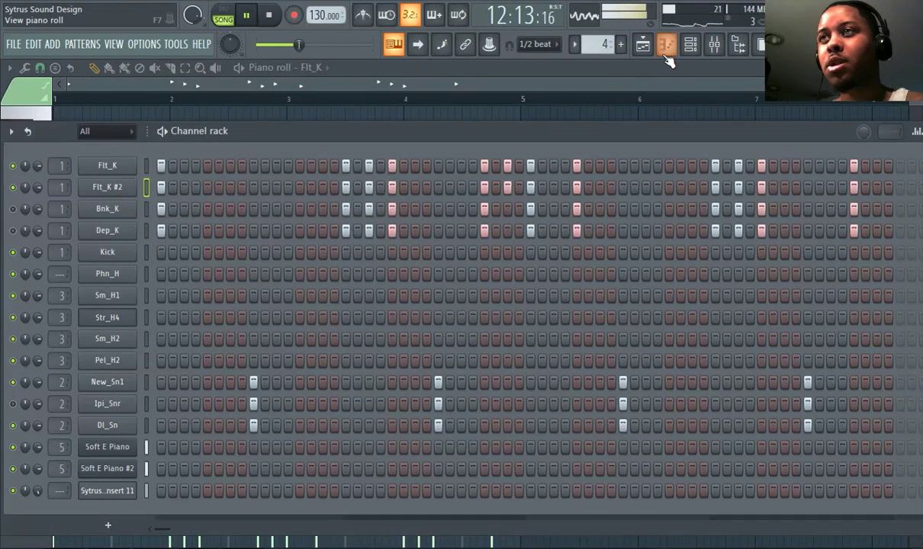
- In the playlist, play the arrangement from bar 1 and pause at bar 9
{"action": "left_click", "coordinate": [643, 44]}
{"action": "left_click", "coordinate": [82, 97]}
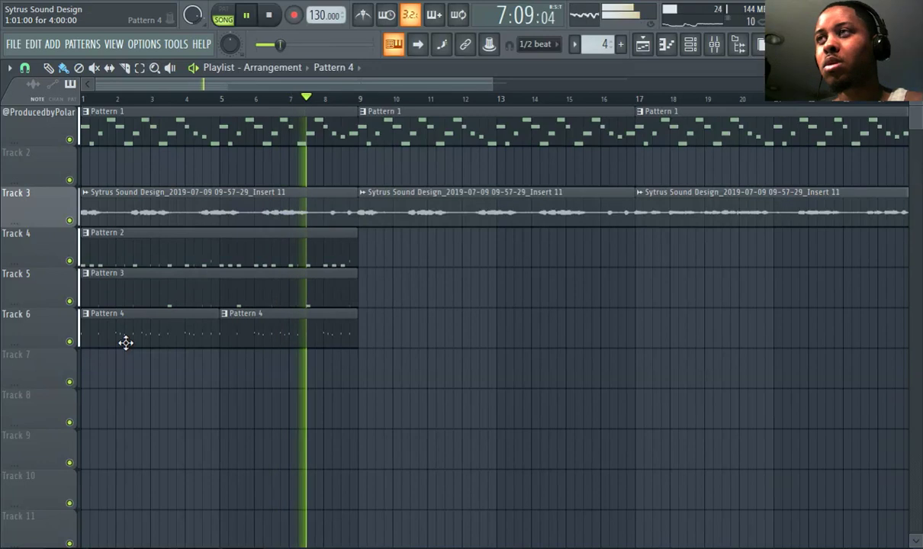
{"action": "left_click", "coordinate": [246, 15]}
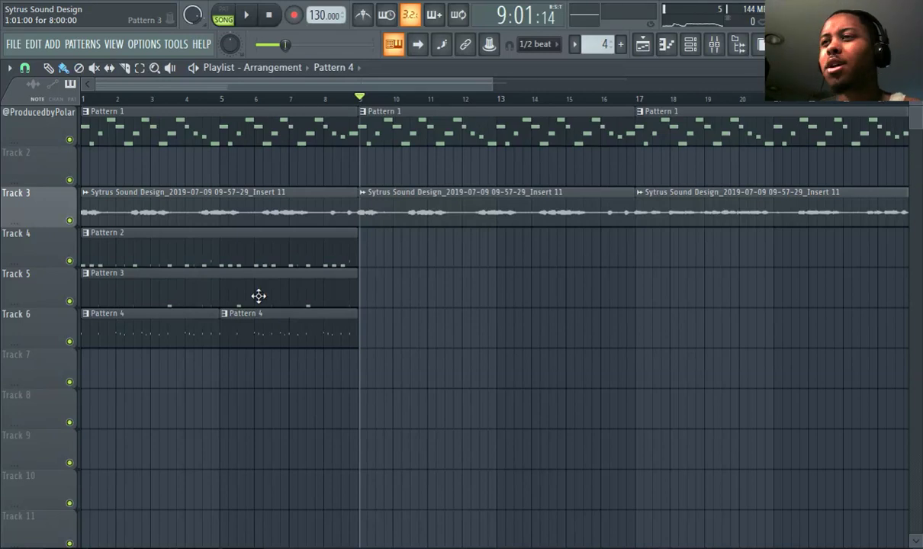
- Open the browser beside the arrangement and briefly expand and collapse the DrumKits folder
{"action": "left_click", "coordinate": [737, 44]}
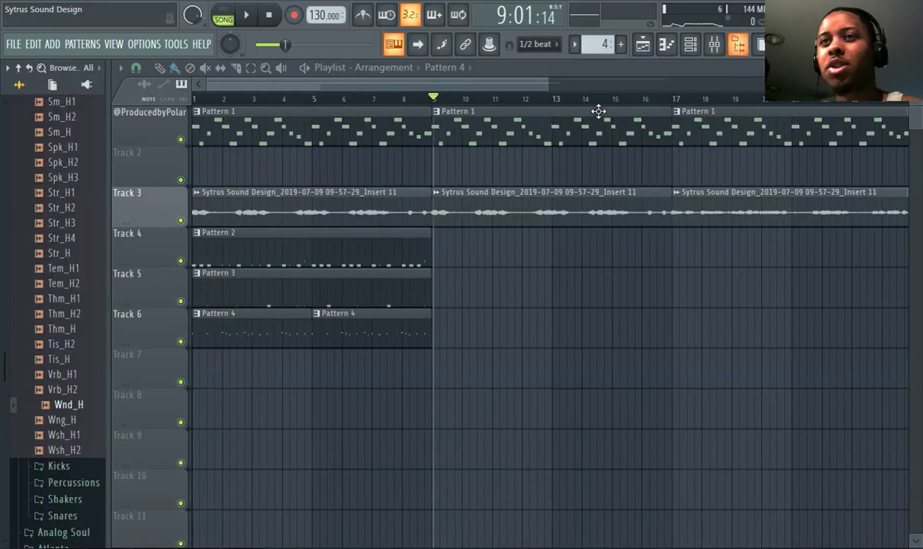
{"action": "scroll", "coordinate": [46, 115], "scroll_direction": "up", "scroll_amount": 10}
{"action": "left_click", "coordinate": [19, 67]}
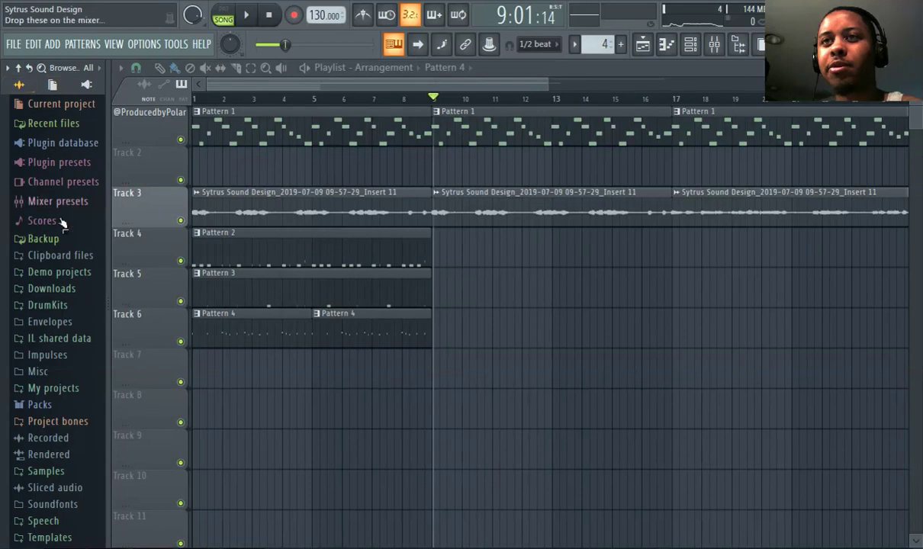
{"action": "left_click", "coordinate": [63, 304]}
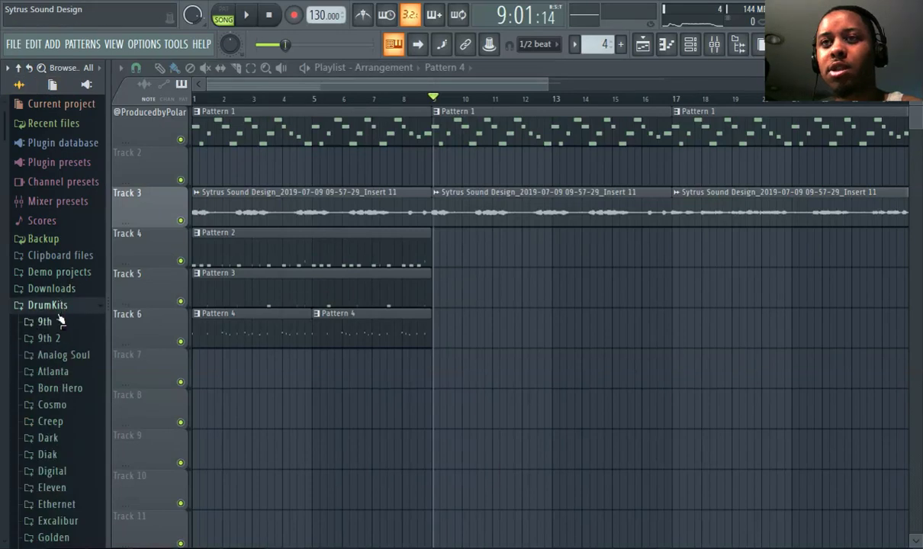
{"action": "scroll", "coordinate": [60, 321], "scroll_direction": "down", "scroll_amount": 1}
{"action": "scroll", "coordinate": [61, 305], "scroll_direction": "up", "scroll_amount": 1}
{"action": "left_click", "coordinate": [60, 306]}
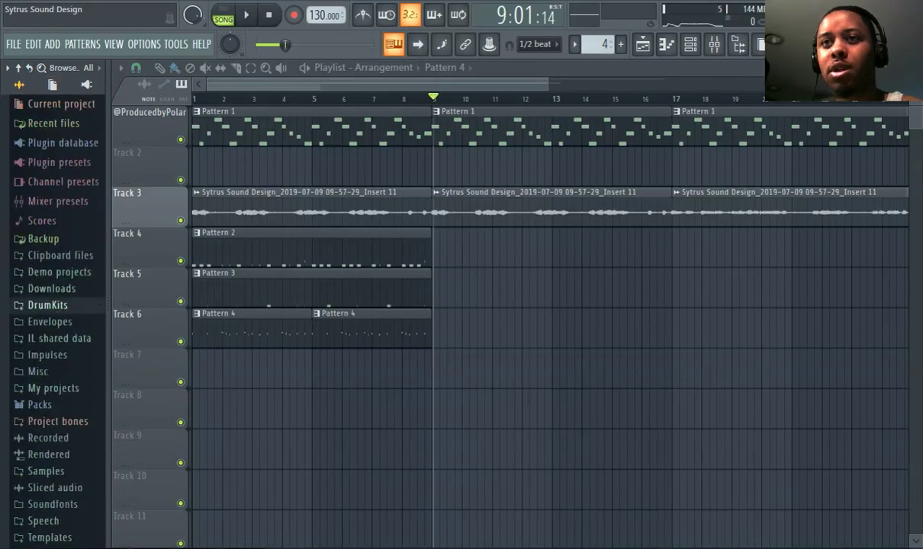
- Browse Packs > Legacy > Drums, peeking into Vintage and HipHop, then collapse back to Packs
{"action": "left_click", "coordinate": [67, 406]}
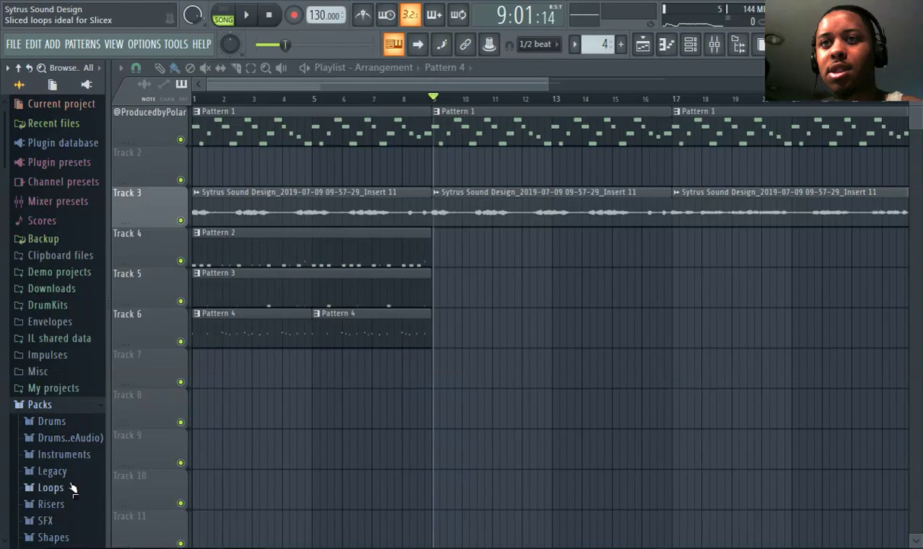
{"action": "left_click", "coordinate": [45, 471]}
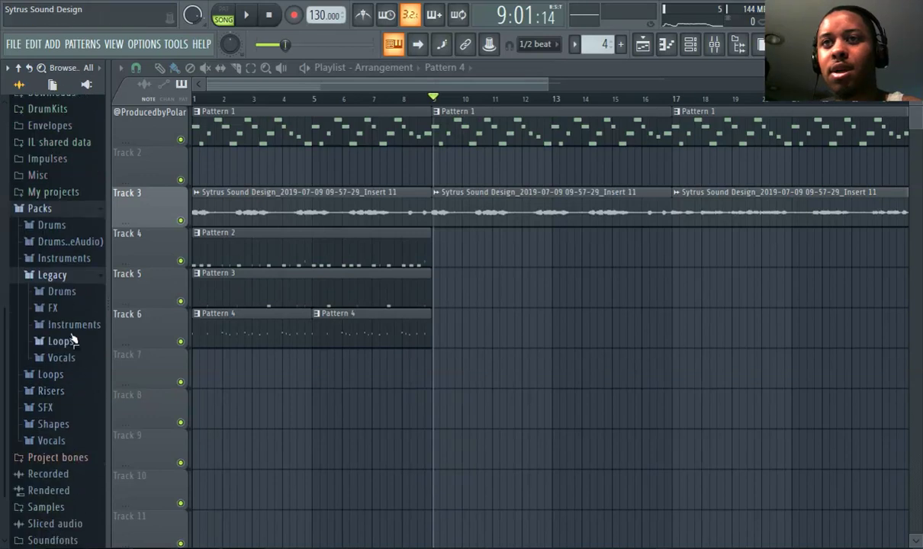
{"action": "left_click", "coordinate": [64, 292]}
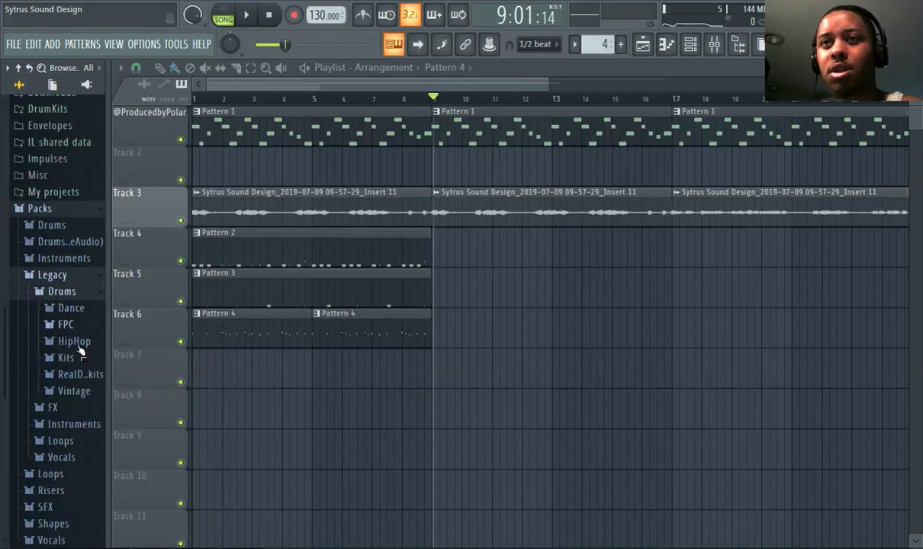
{"action": "left_click", "coordinate": [75, 393]}
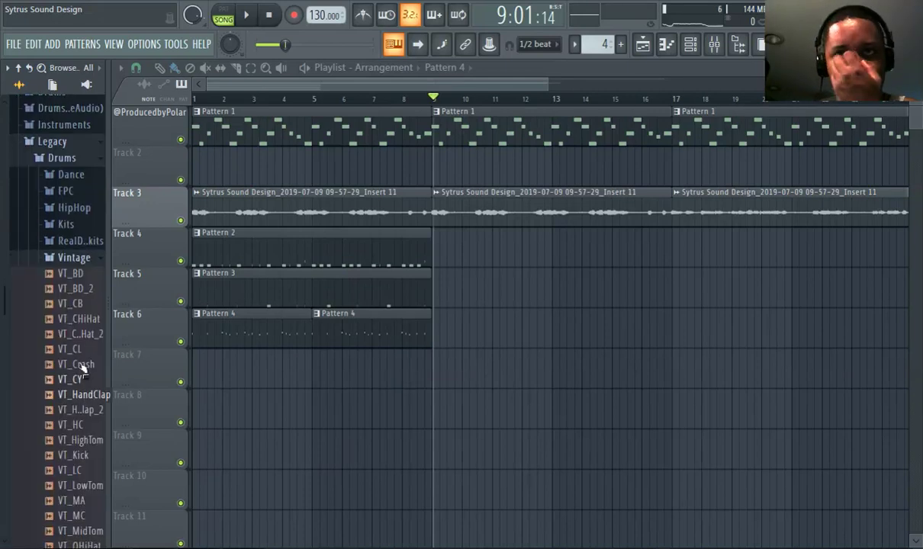
{"action": "left_click", "coordinate": [80, 257]}
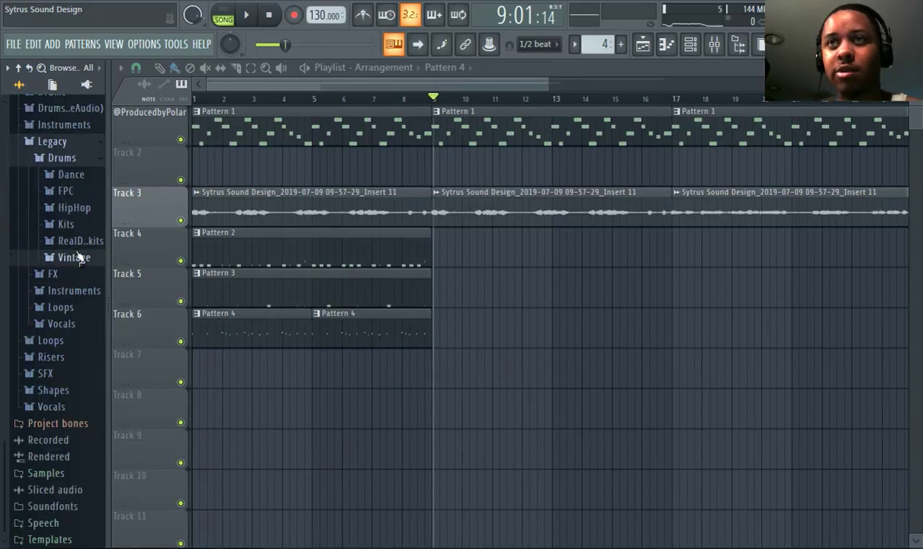
{"action": "left_click", "coordinate": [75, 208]}
{"action": "left_click", "coordinate": [79, 210]}
{"action": "scroll", "coordinate": [76, 210], "scroll_direction": "up", "scroll_amount": 3}
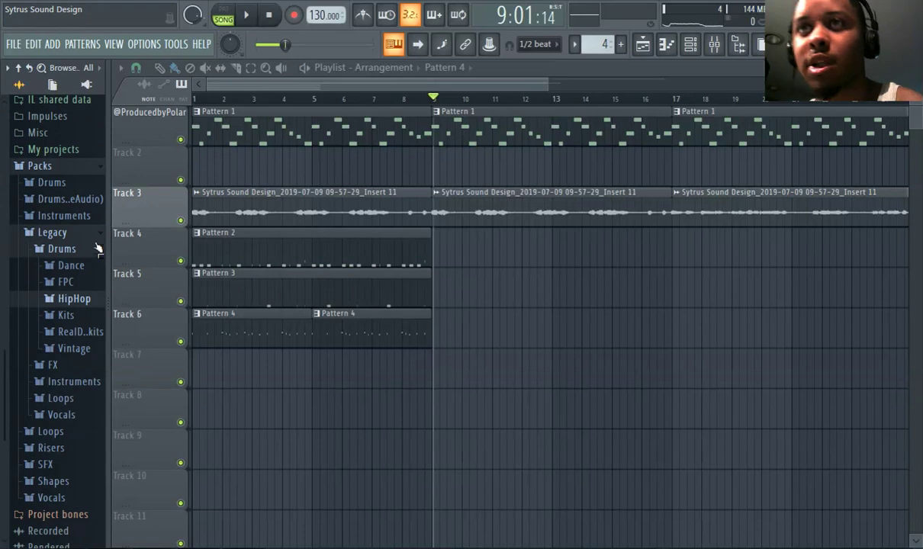
{"action": "left_click", "coordinate": [98, 238]}
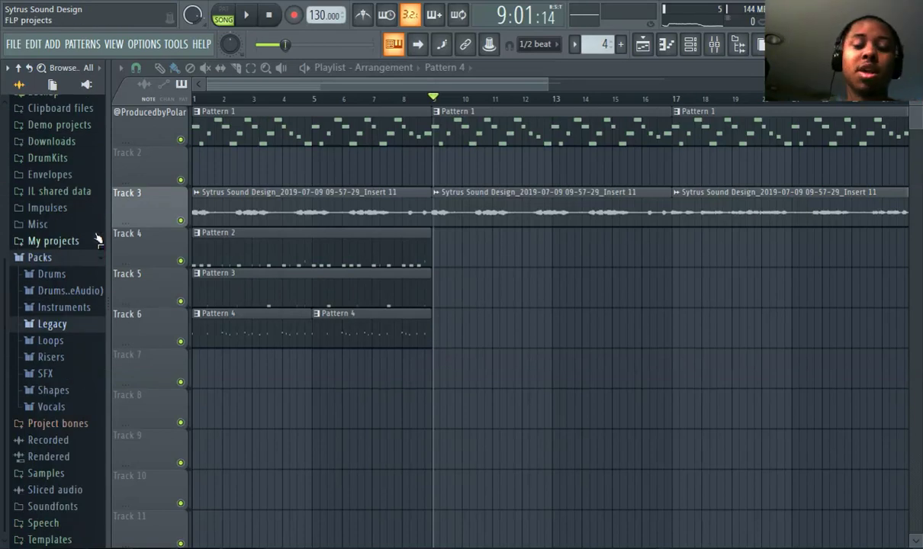